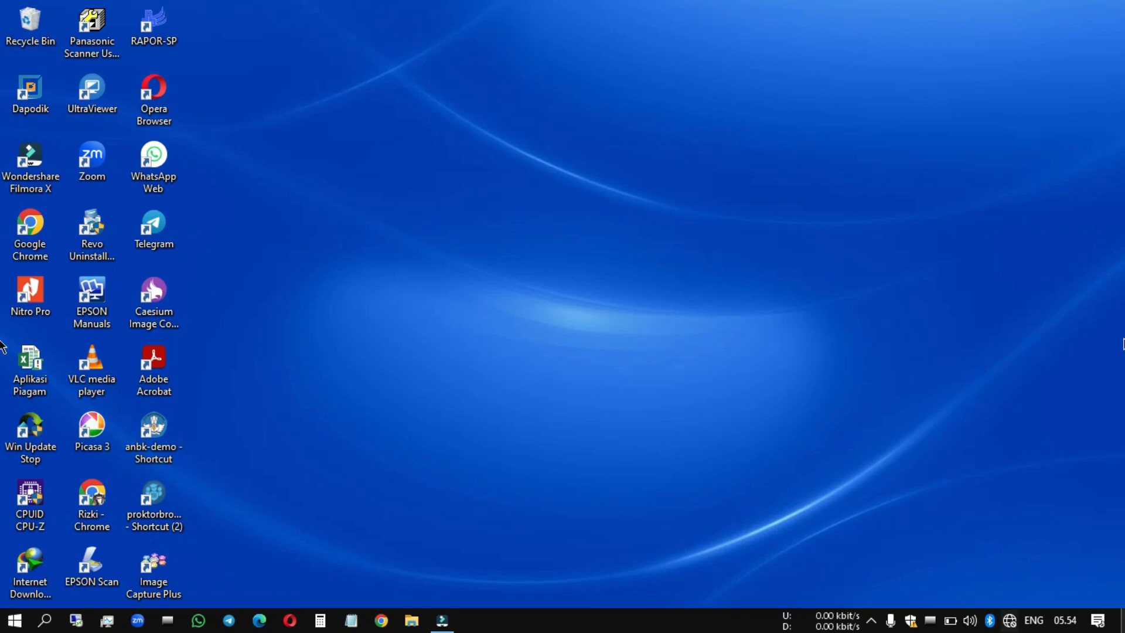
# Connect the computer to the TP-LINK Wi-Fi network.
pyautogui.click(1009, 621)
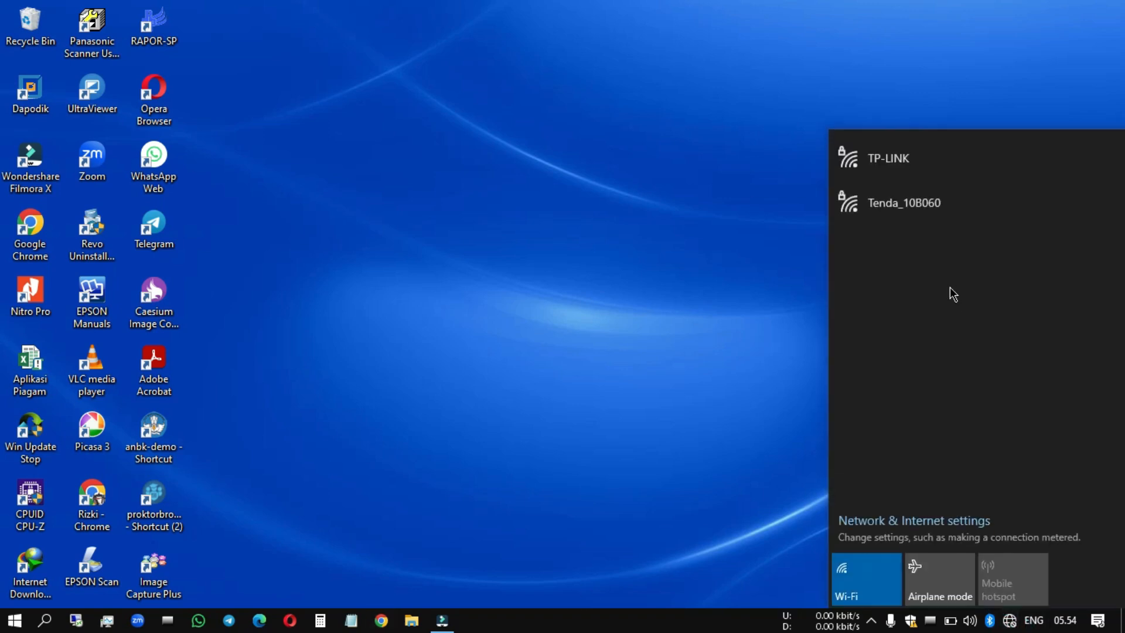
pyautogui.click(935, 161)
pyautogui.click(1037, 230)
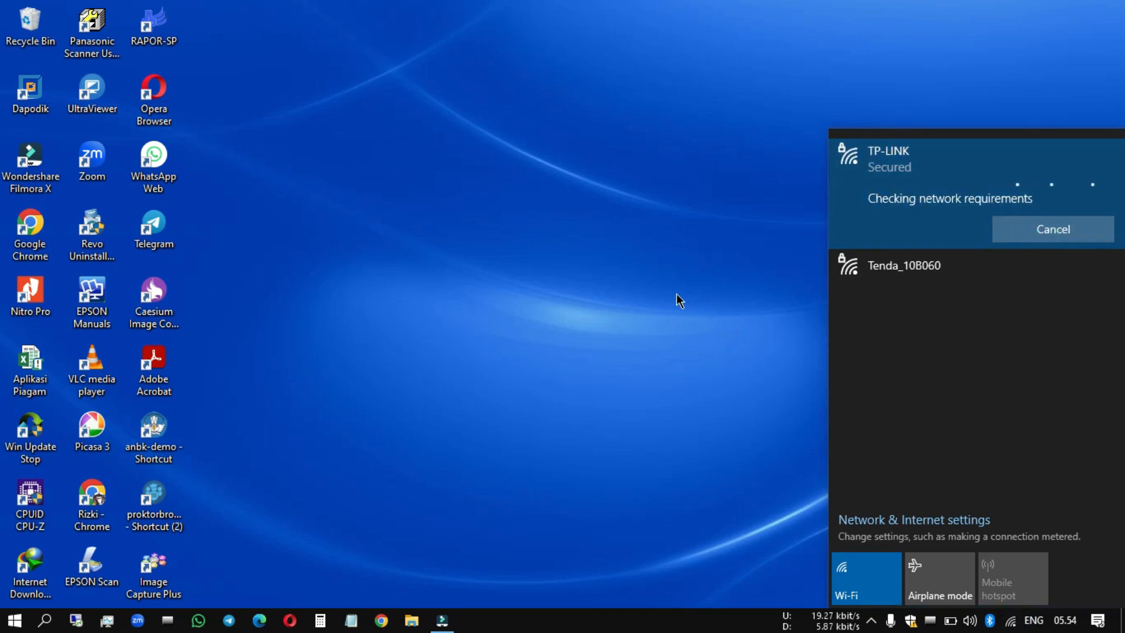
pyautogui.click(620, 313)
# Switch to Chrome with the principal's admin.sd.belajar.id profile and open Pengelolaan Kinerja from the Merdeka Mengajar home page.
pyautogui.click(381, 620)
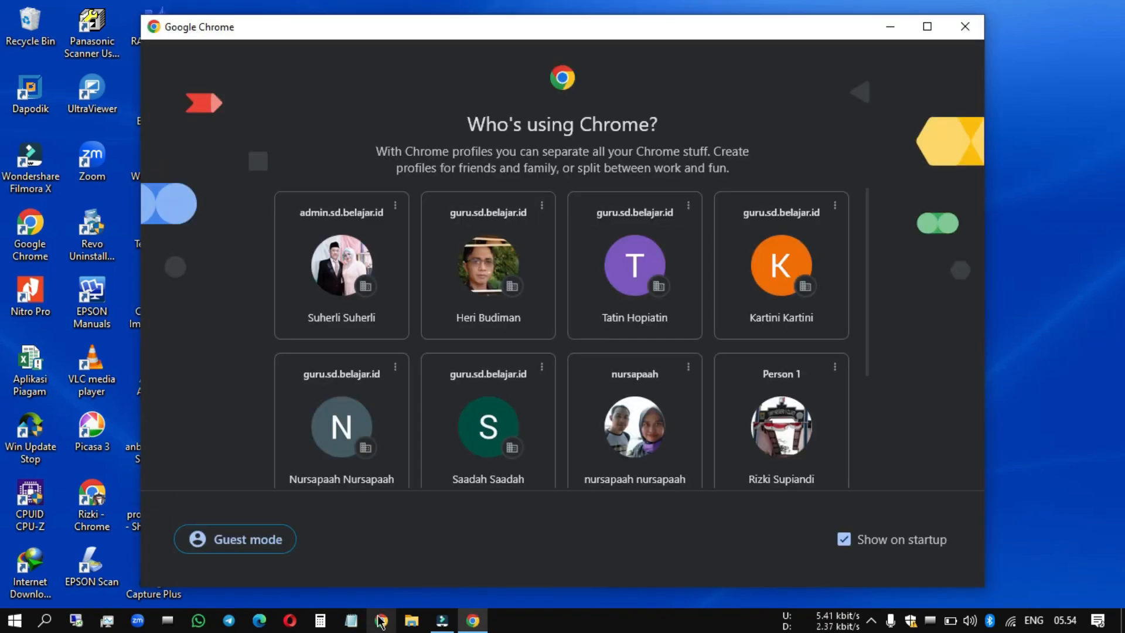
pyautogui.click(360, 303)
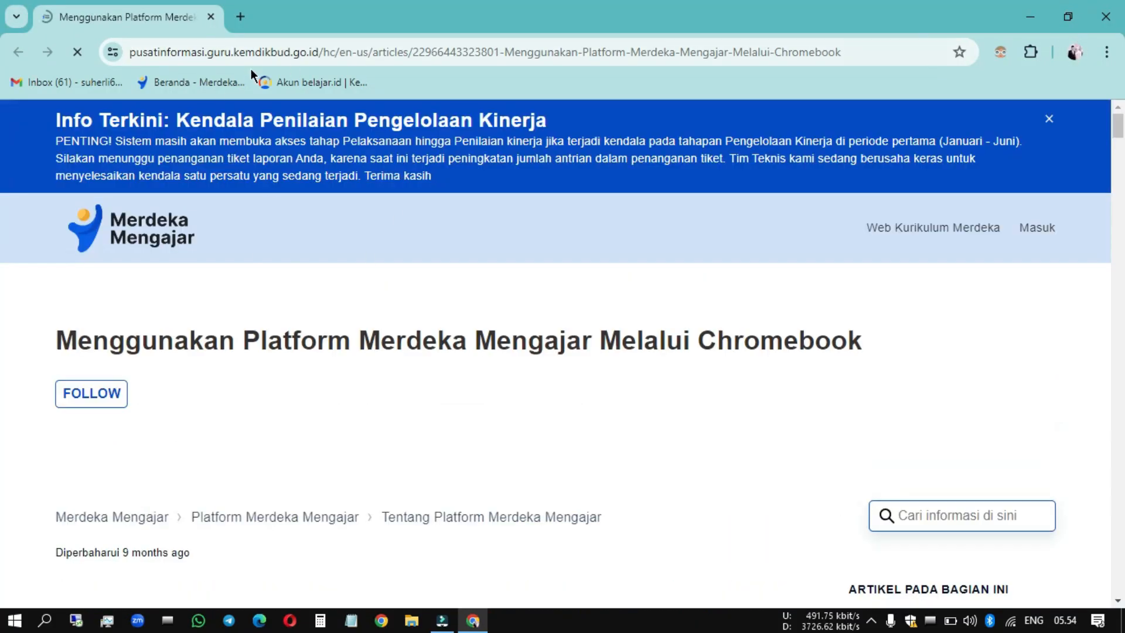
pyautogui.click(210, 89)
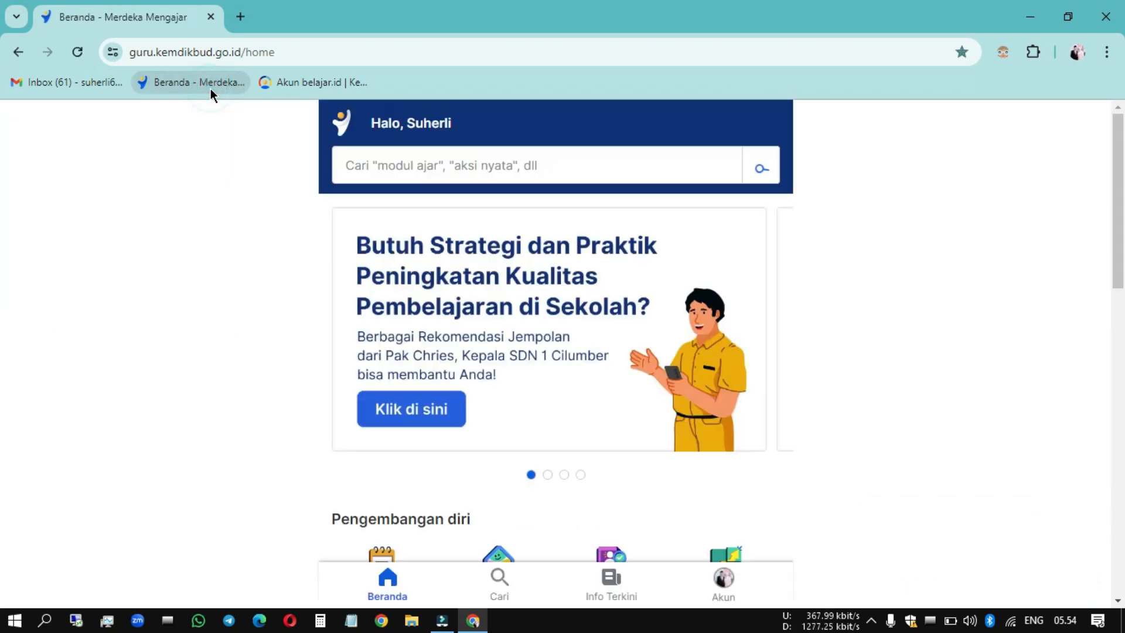
pyautogui.scroll(-4, 346, 281)
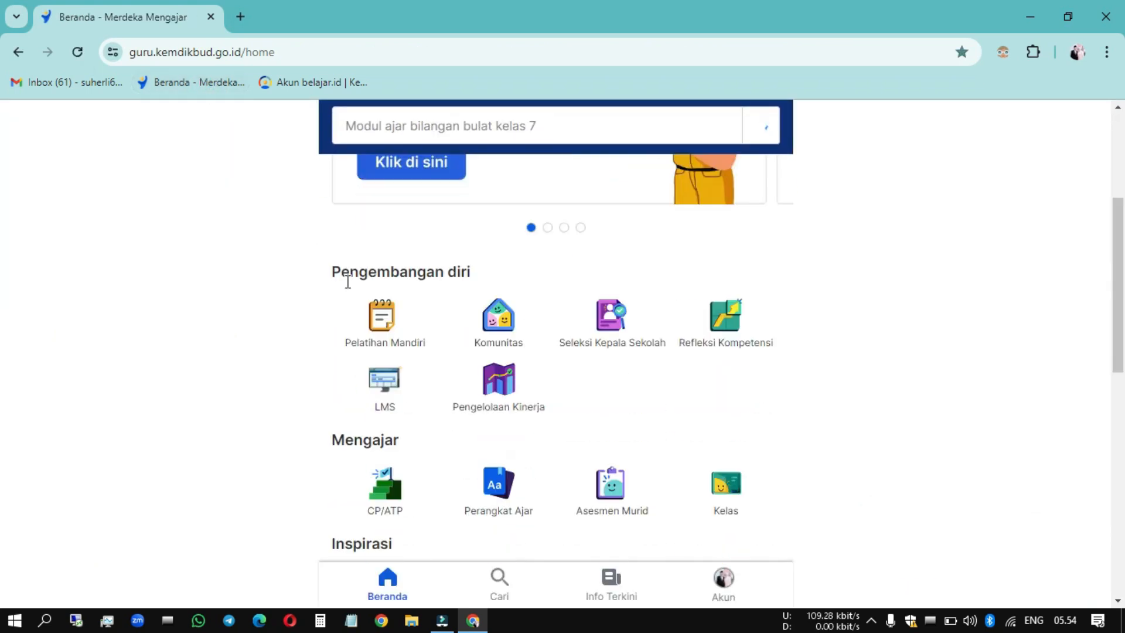
pyautogui.click(499, 384)
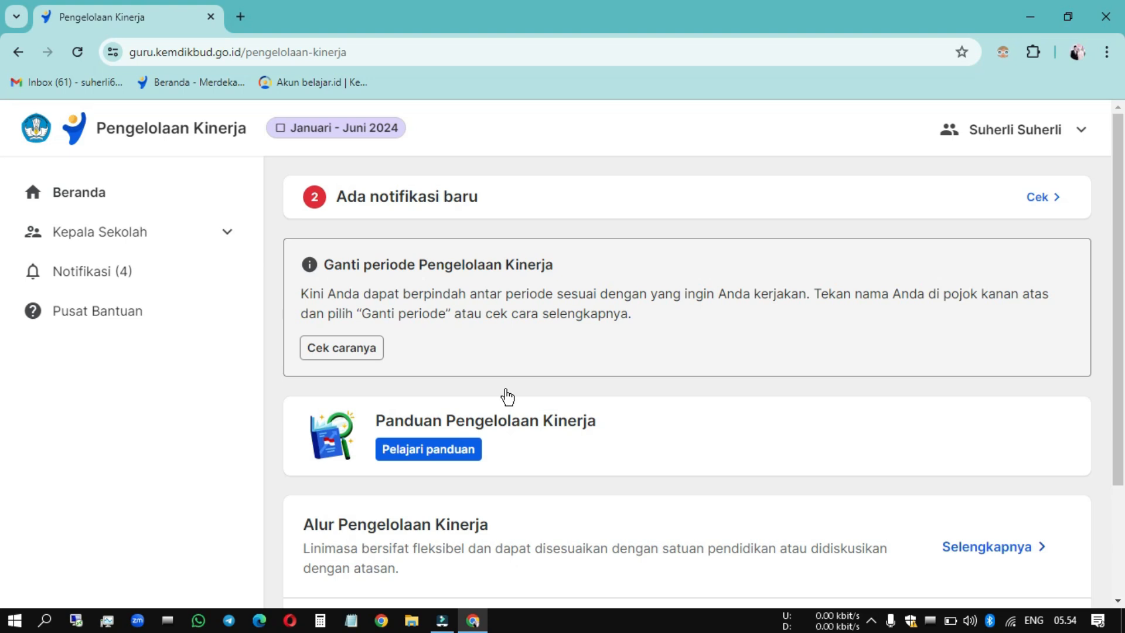
# Open a second Chrome window with the teacher's Person 1 profile, search for pmm, and open its Pengelolaan Kinerja page.
pyautogui.click(375, 624)
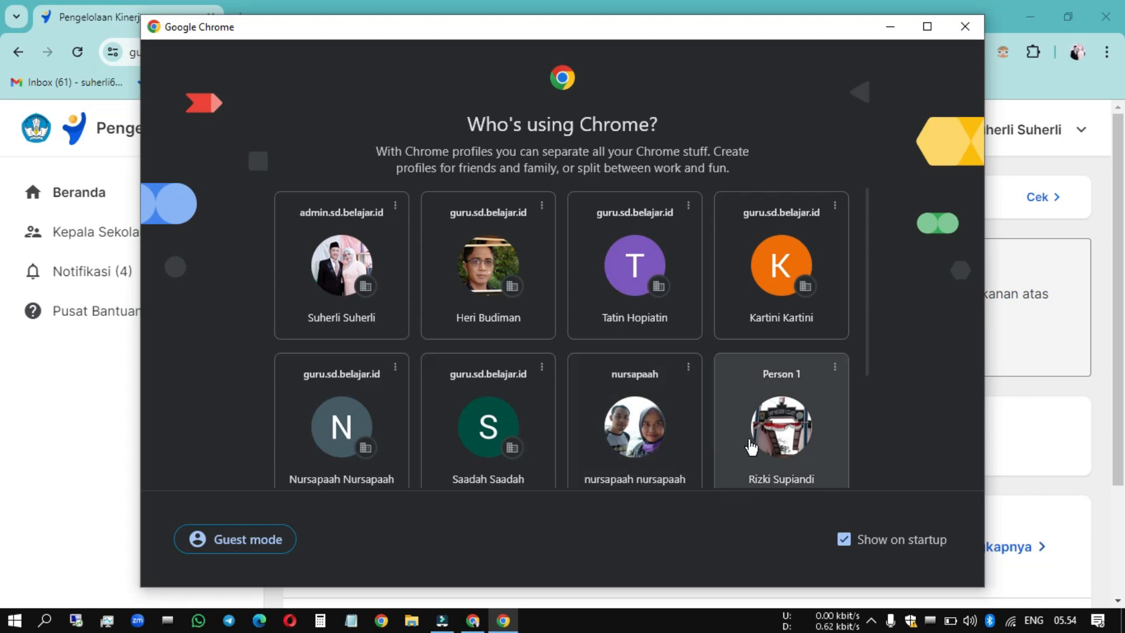
pyautogui.click(750, 445)
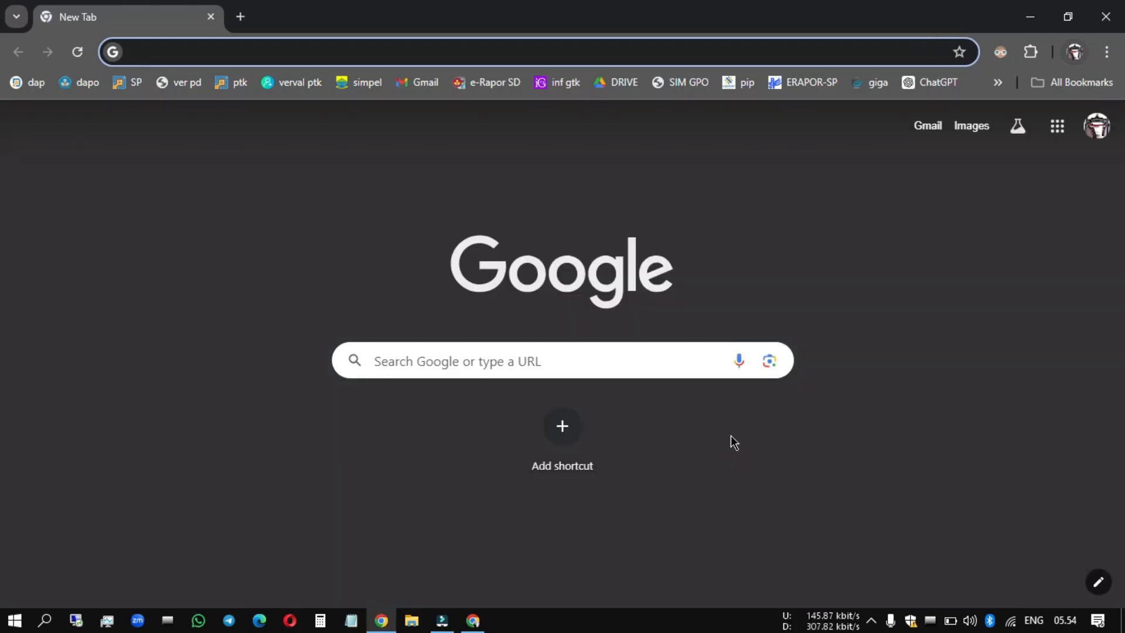
pyautogui.write('pmm')
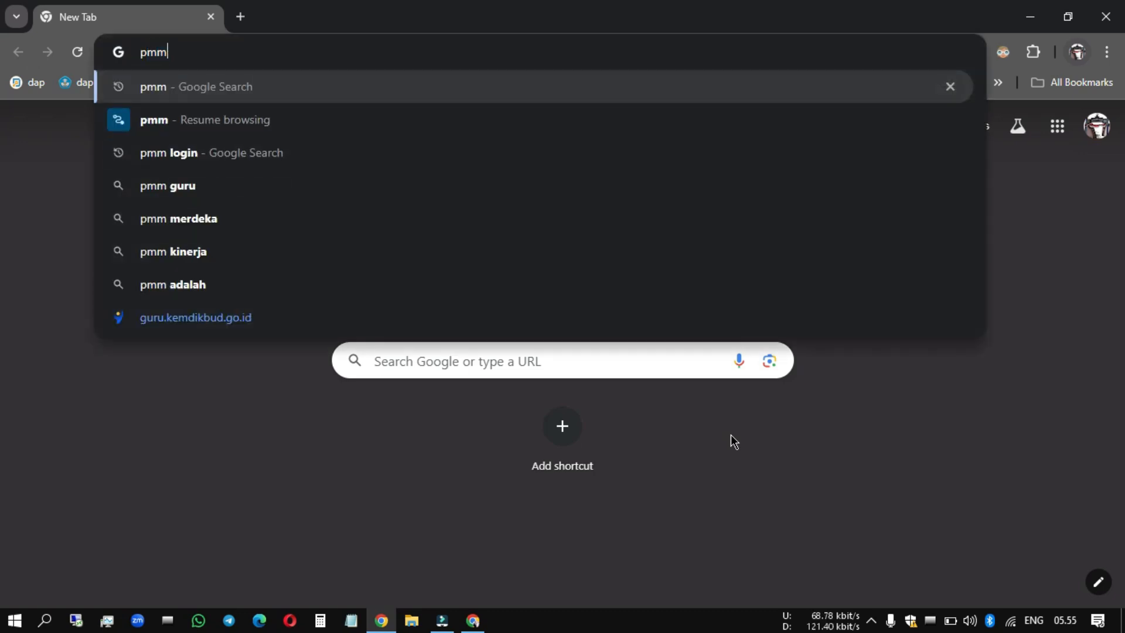
pyautogui.press('Return')
pyautogui.click(279, 455)
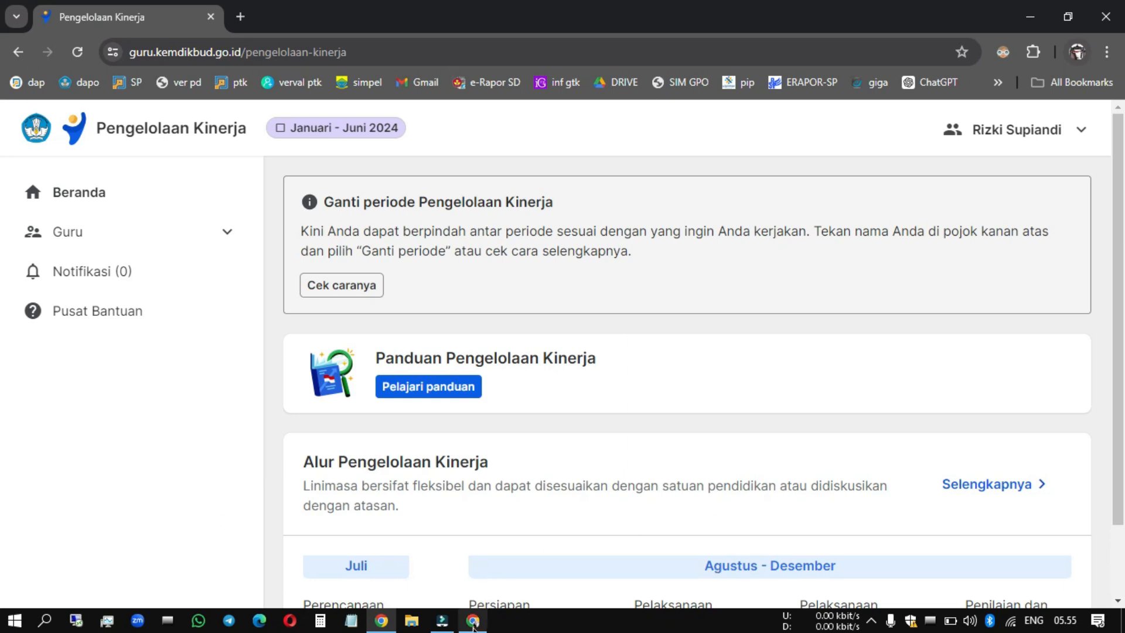
# Return to the principal's Chrome window and, as Pejabat Penilai Kinerja, open Penilaian Kinerja for SD NEGERI GIRISETRA.
pyautogui.click(473, 626)
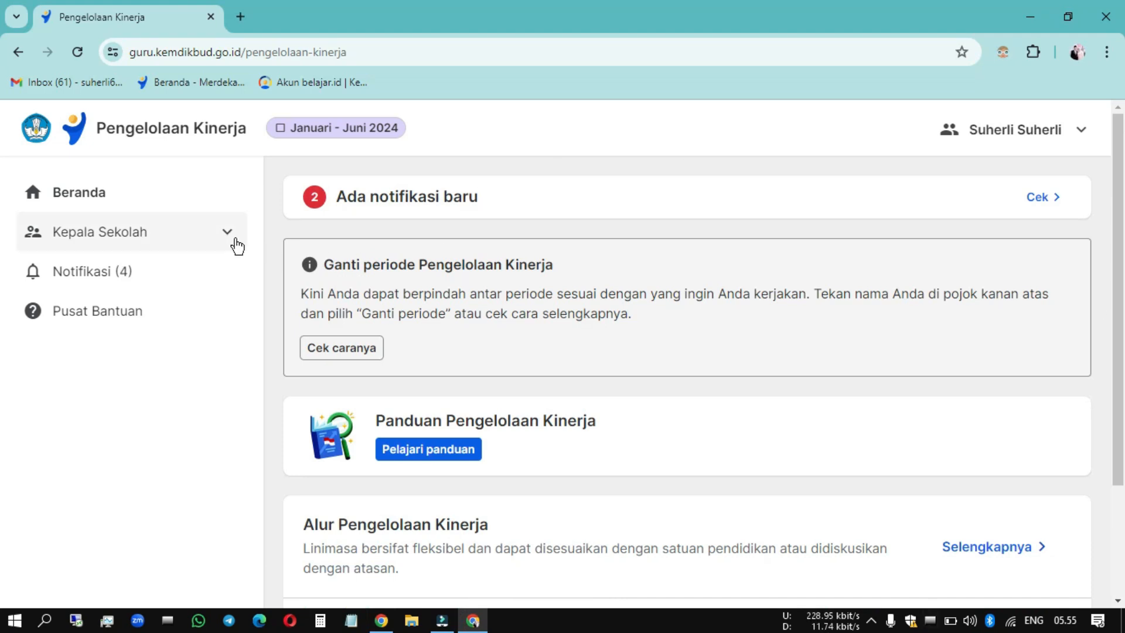
pyautogui.click(182, 246)
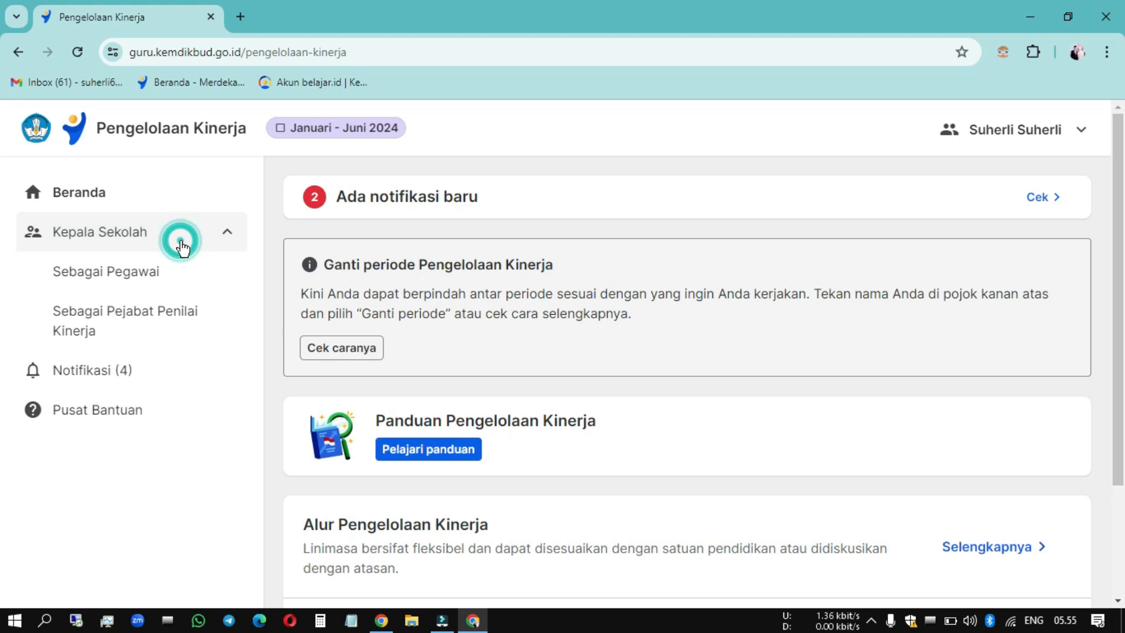
pyautogui.click(116, 332)
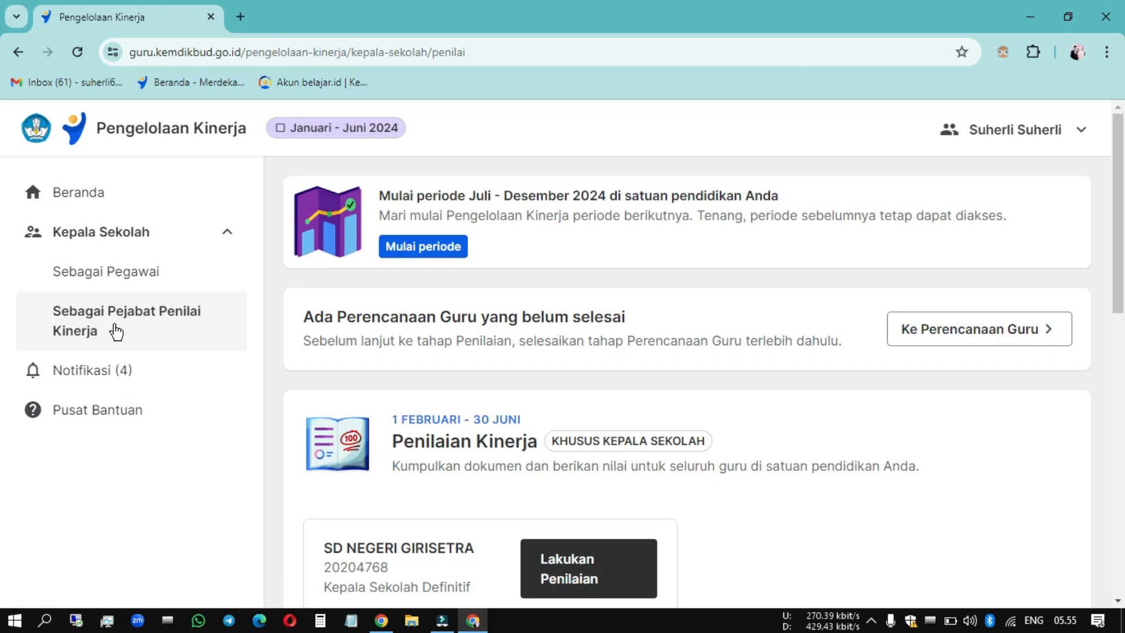
pyautogui.scroll(-2, 499, 388)
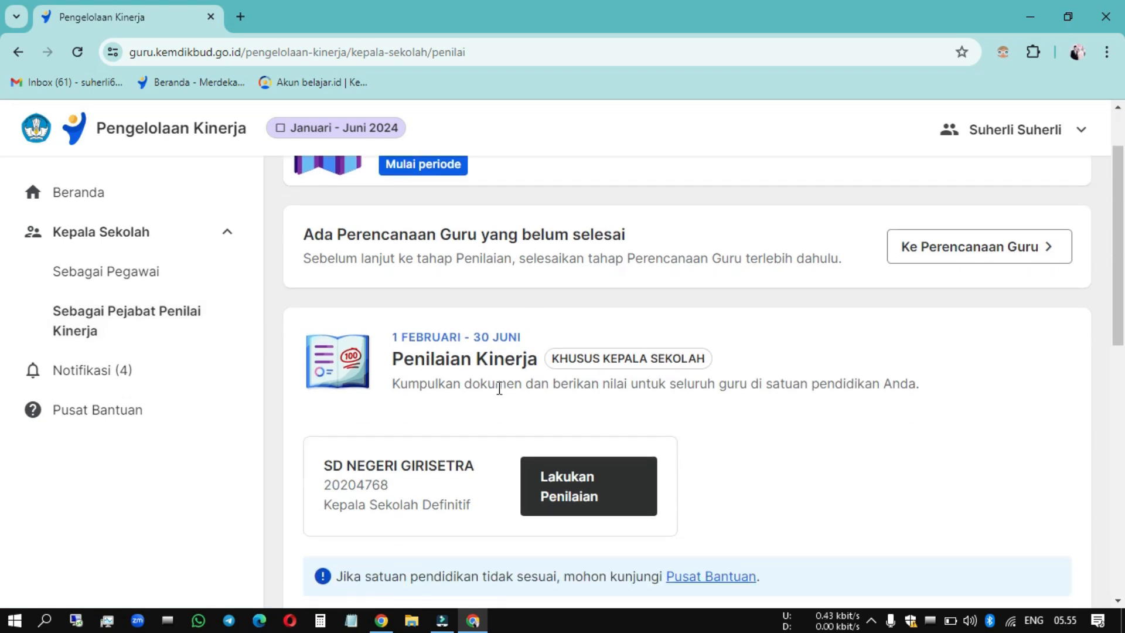
pyautogui.scroll(-2, 499, 388)
pyautogui.click(586, 412)
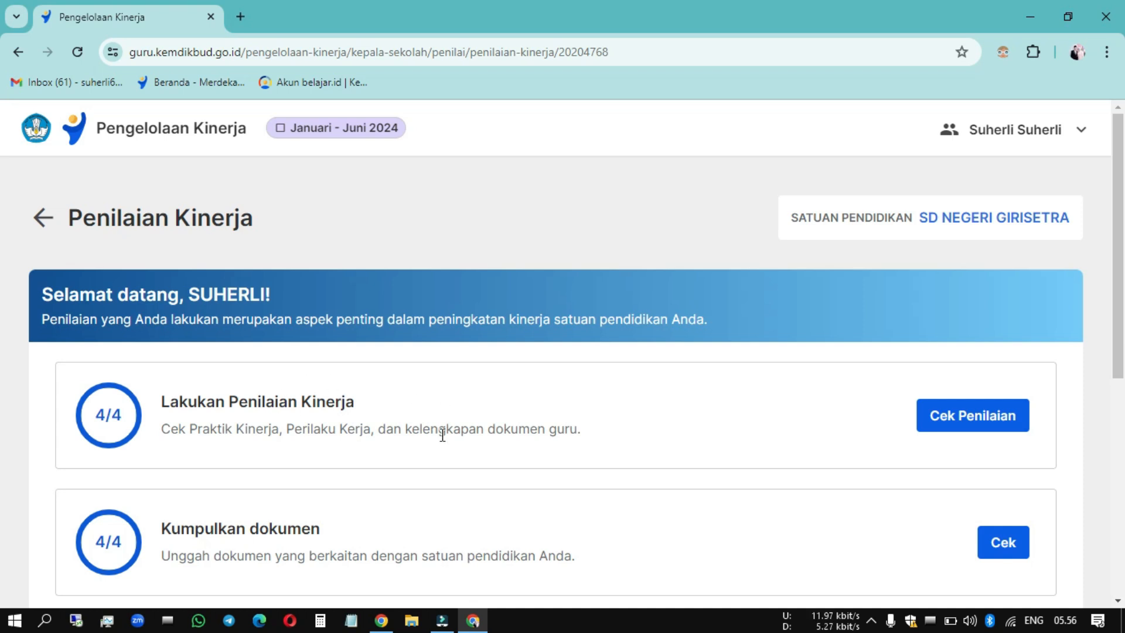
# Open the assessment details of the second teacher listed in Daftar Penilaian Kinerja.
pyautogui.click(935, 415)
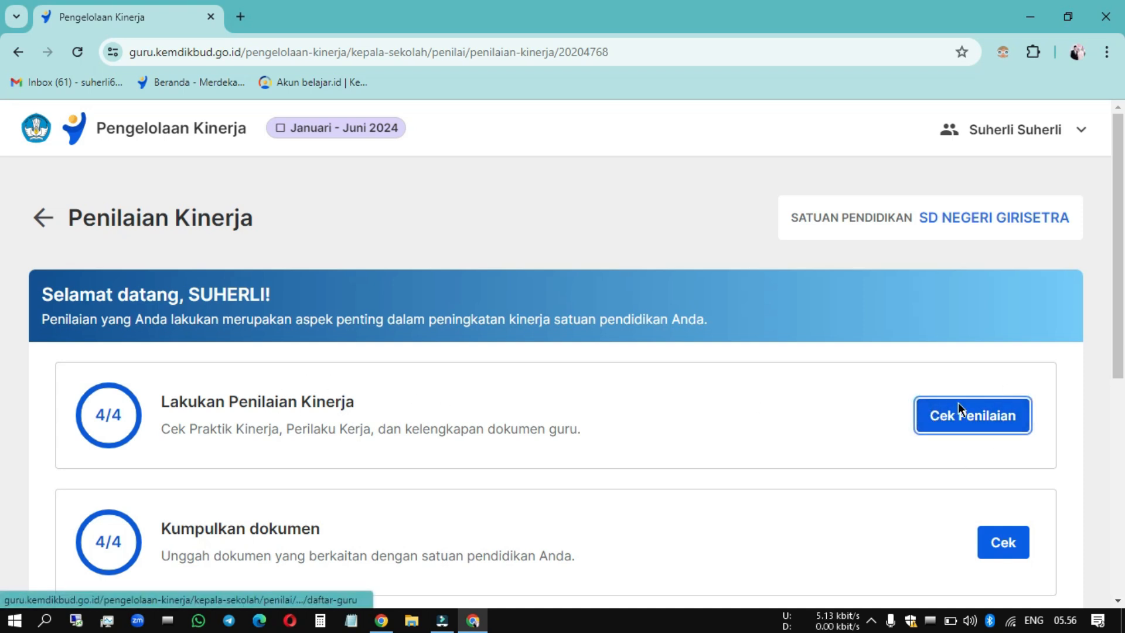
pyautogui.scroll(-4, 955, 407)
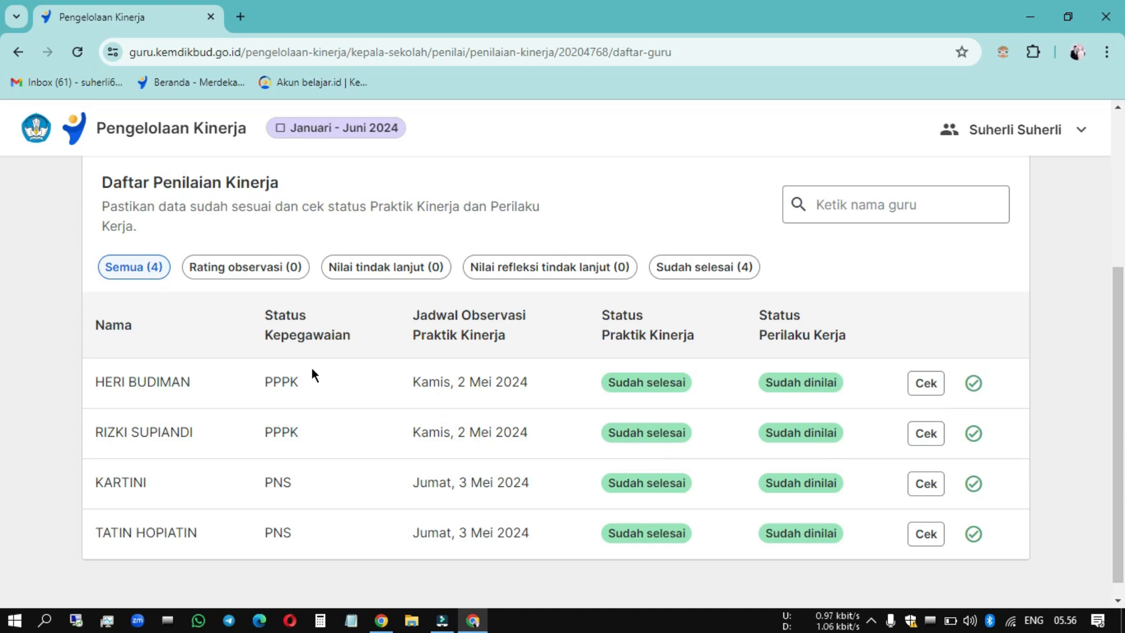
pyautogui.click(926, 433)
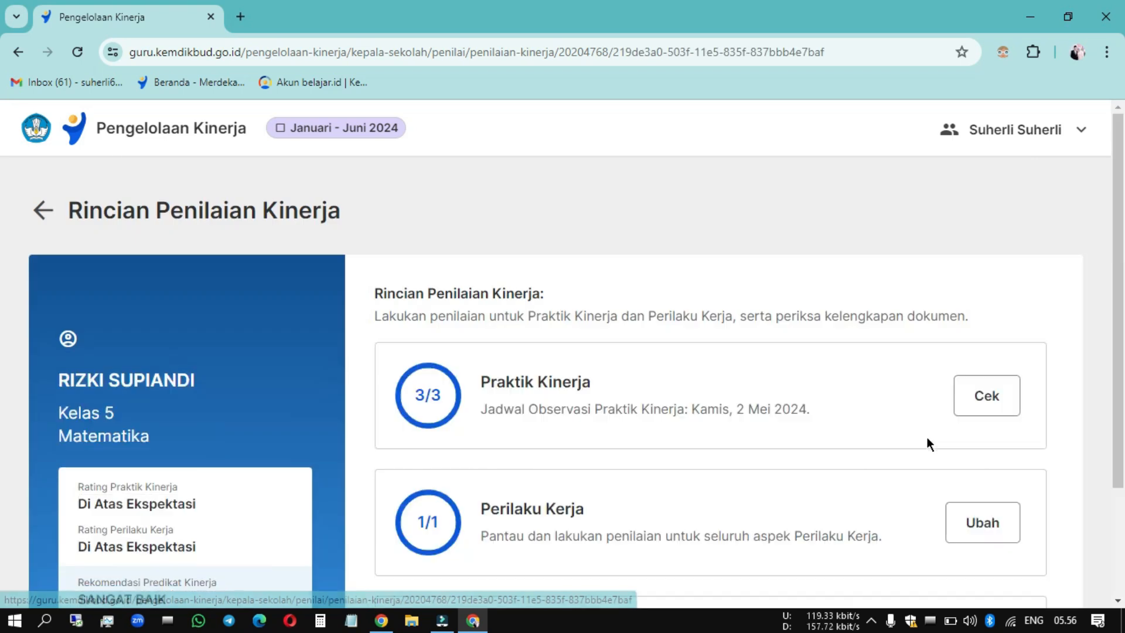
# Open the teacher's Perilaku Kerja assessment for changes and look through the ratings of all its aspects.
pyautogui.scroll(-3, 927, 440)
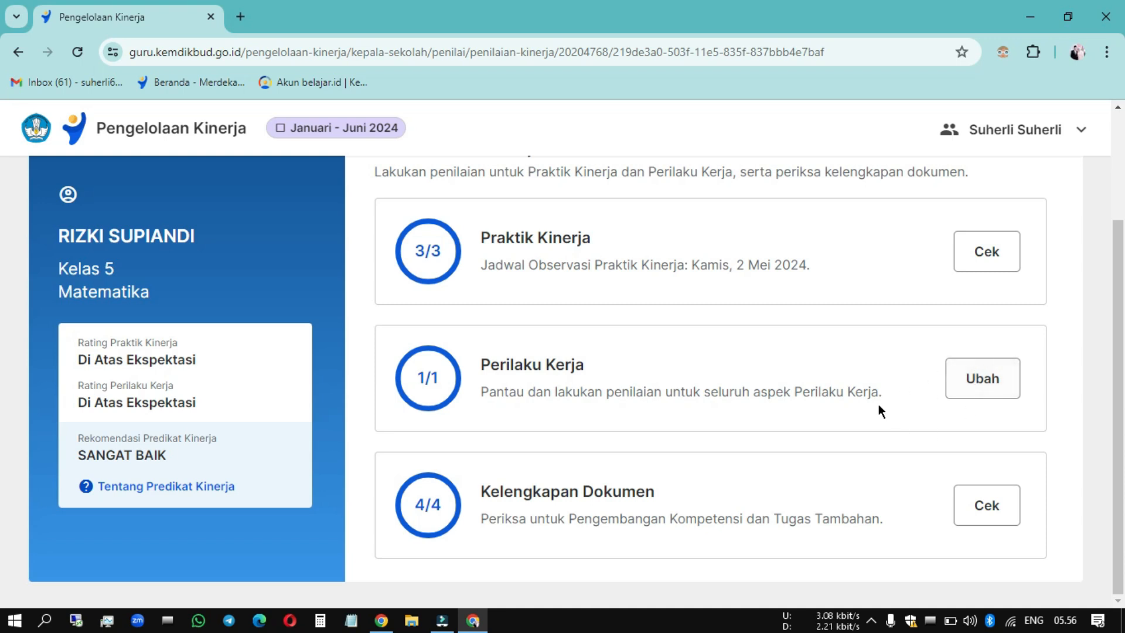
pyautogui.click(988, 374)
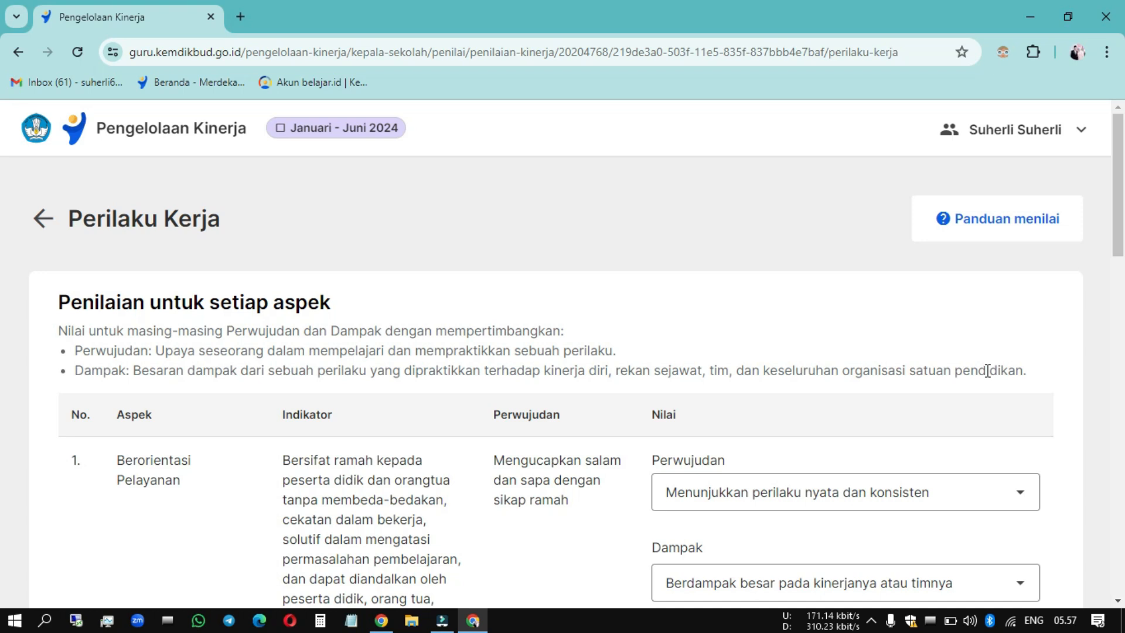
pyautogui.scroll(-1, 987, 371)
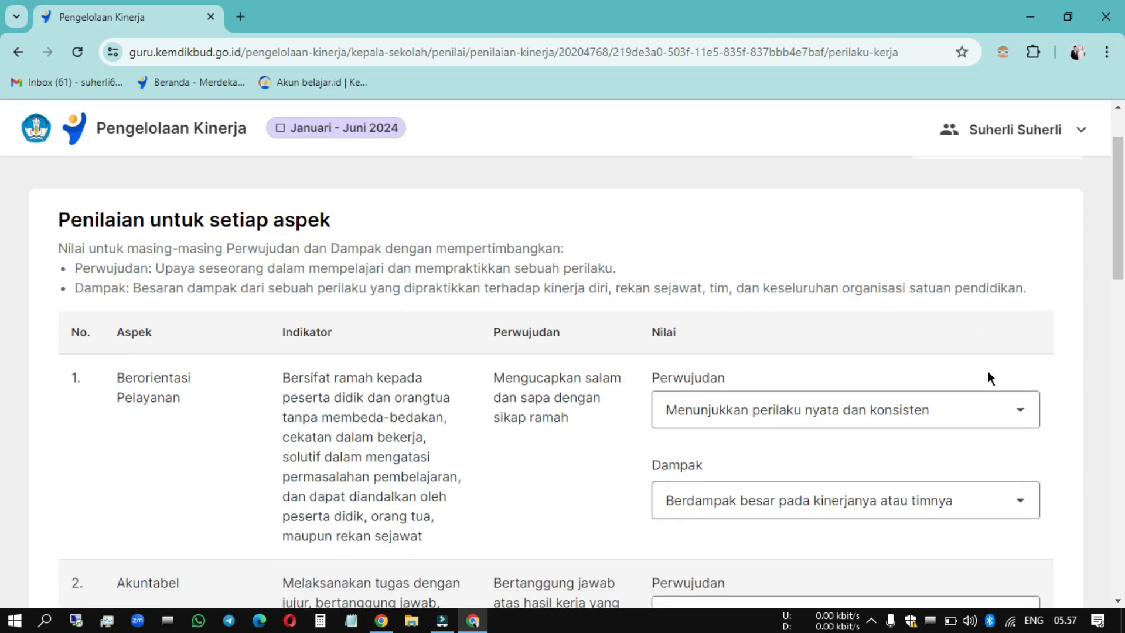
pyautogui.scroll(-10, 222, 350)
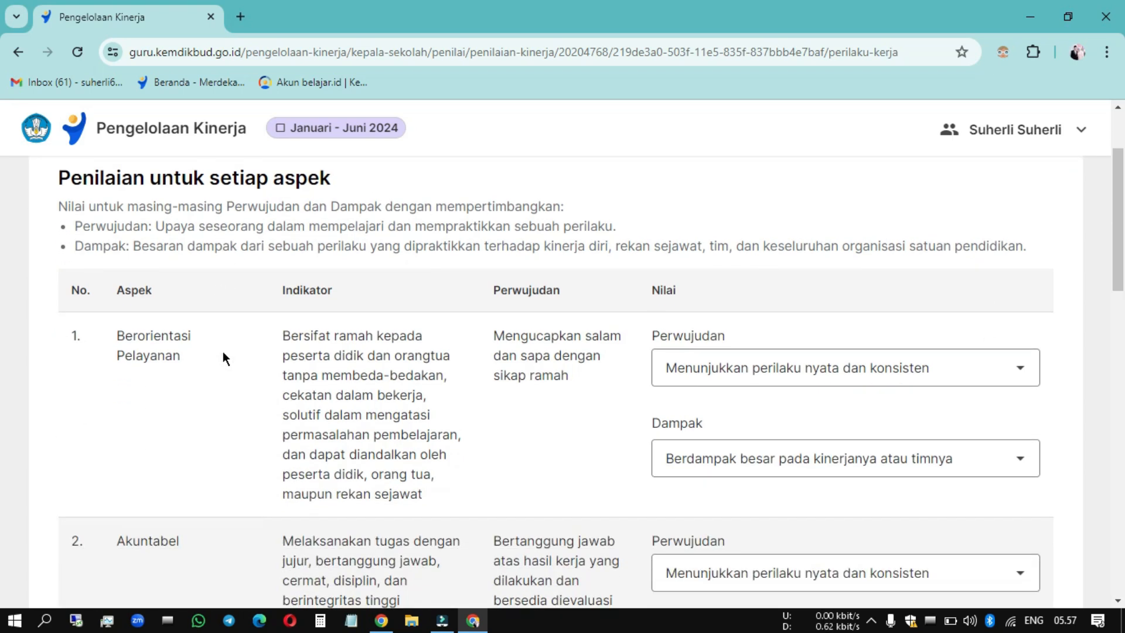
pyautogui.scroll(-4, 222, 350)
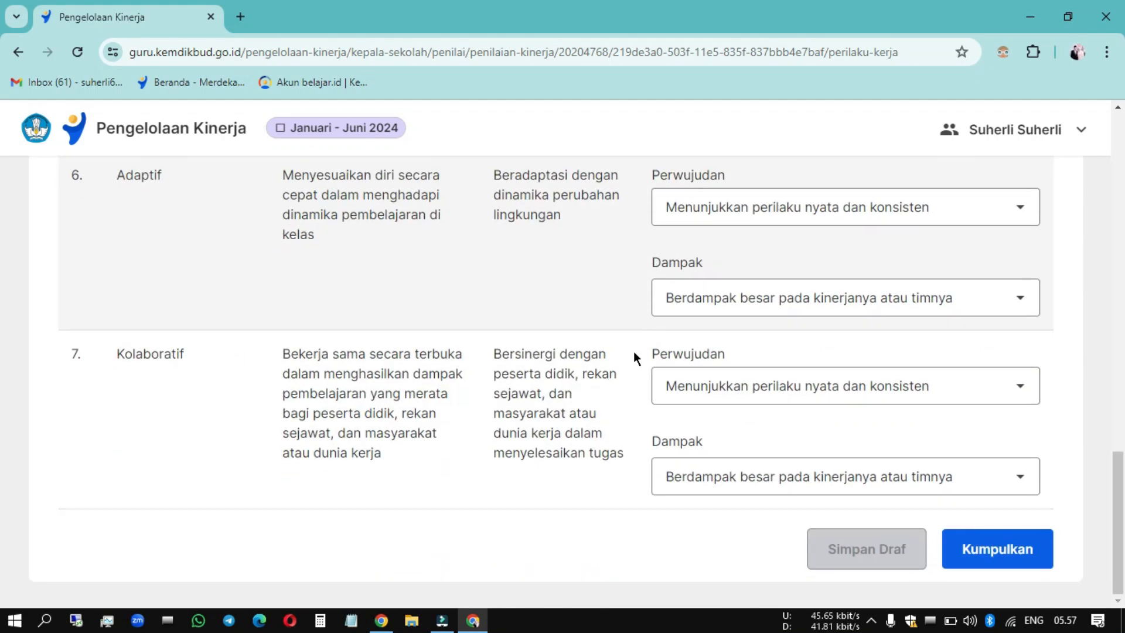
pyautogui.scroll(10, 708, 351)
pyautogui.scroll(7, 709, 351)
pyautogui.scroll(-3, 693, 334)
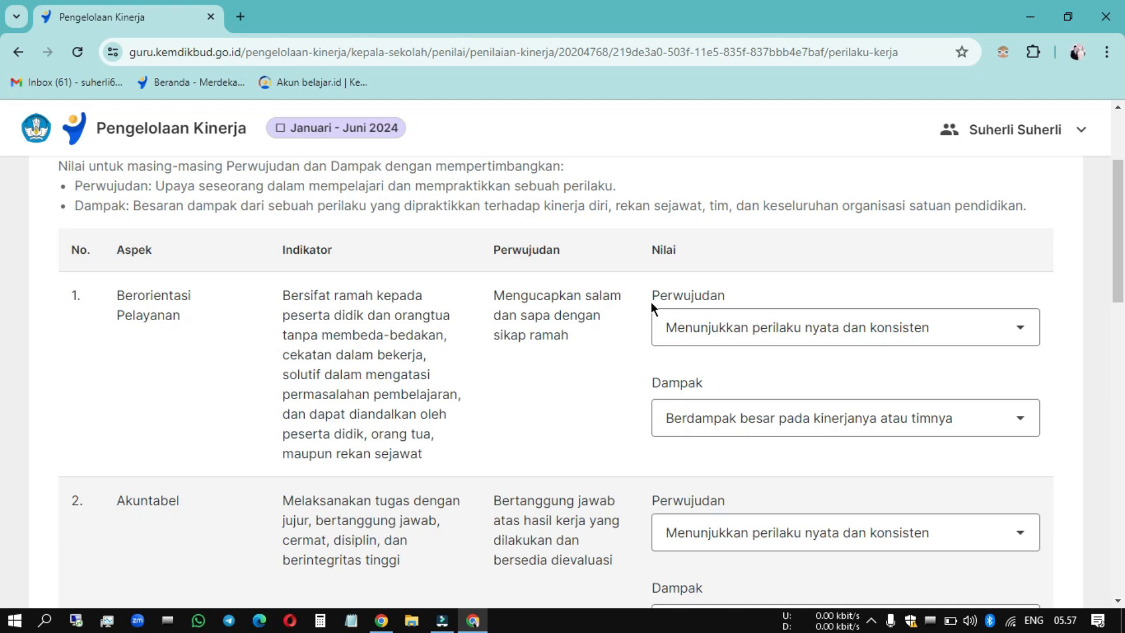
# Rate the Berorientasi Pelayanan aspect as "Menunjukkan ada perubahan perilaku" for Perwujudan and "Berdampak kecil pada kinerjanya atau timnya" for Dampak.
pyautogui.click(737, 328)
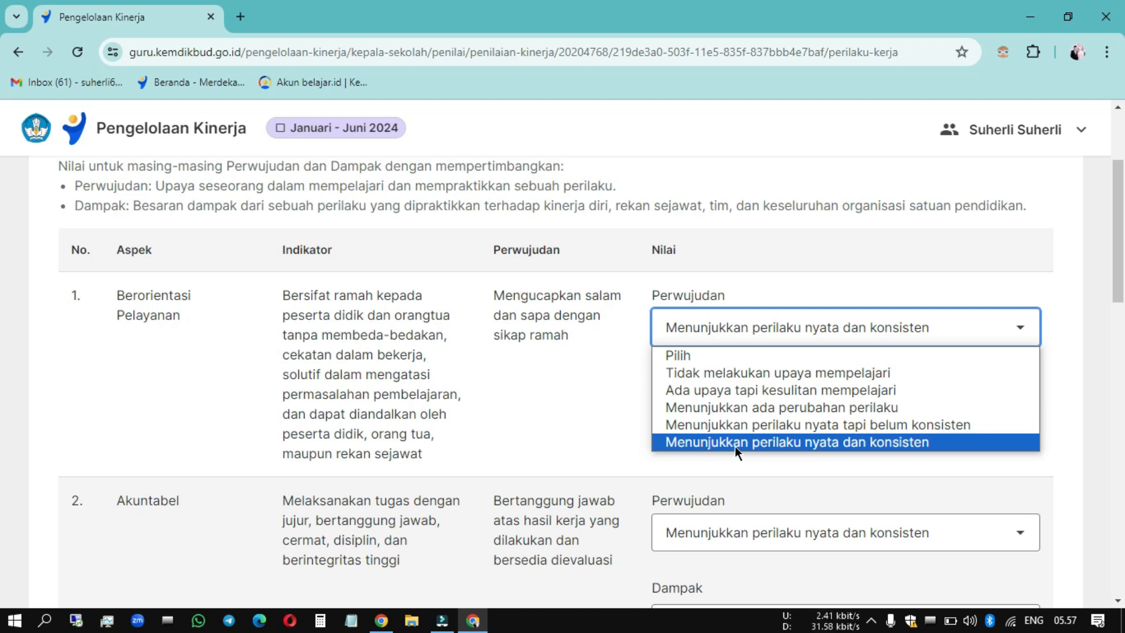
pyautogui.click(749, 412)
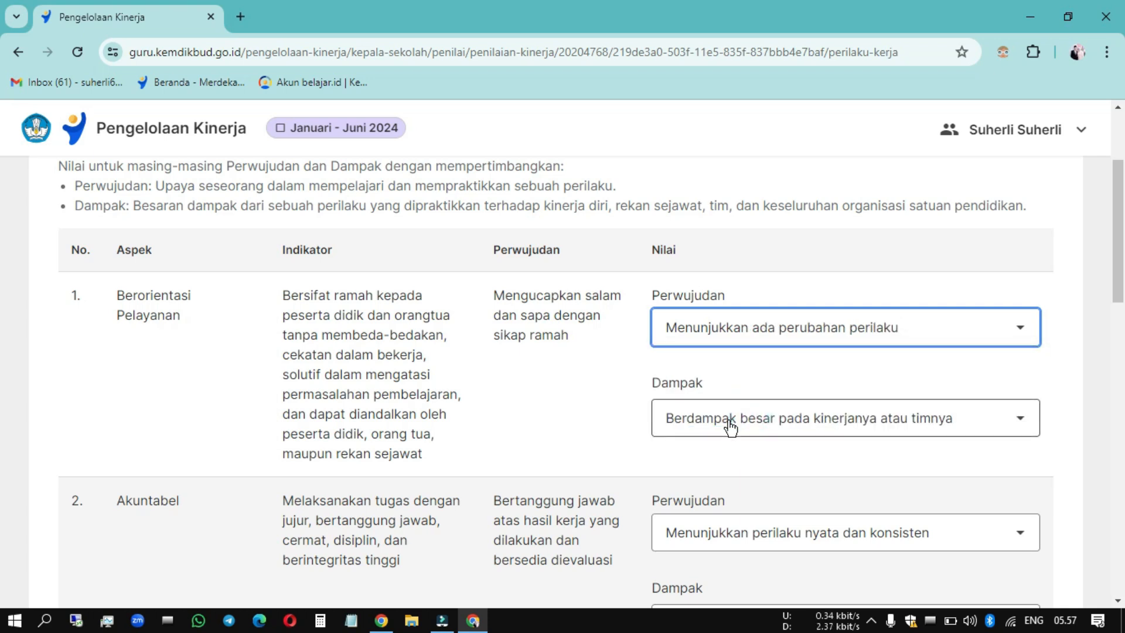
pyautogui.click(729, 423)
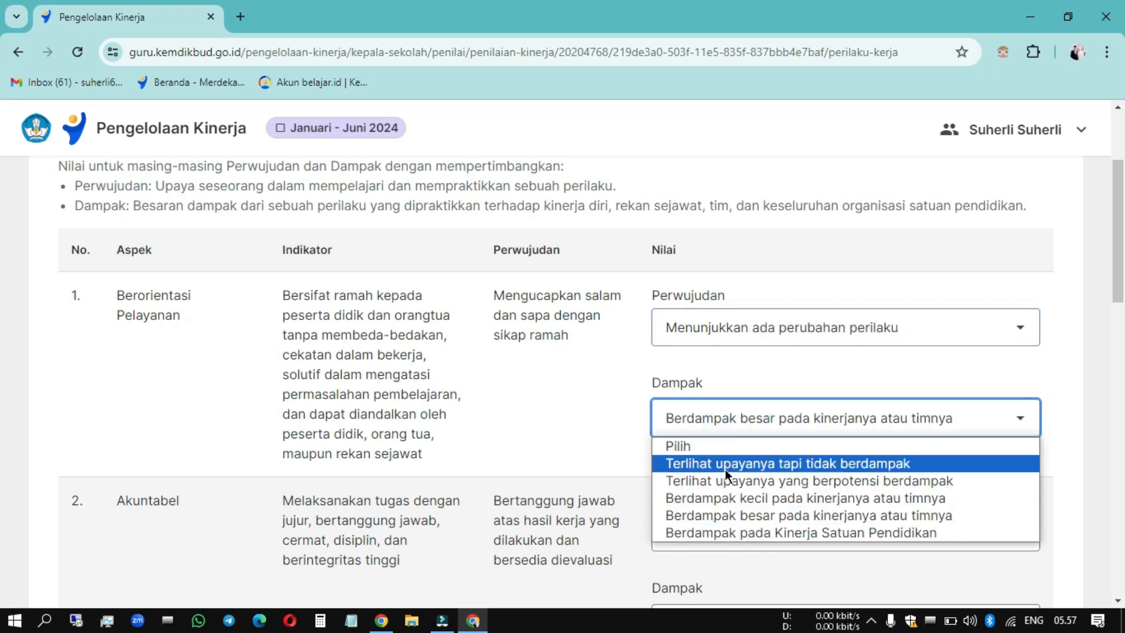
pyautogui.click(712, 499)
# Set the Akuntabel aspect's Perwujudan to "Menunjukkan ada perubahan perilaku" and its Dampak to "Berdampak kecil pada kinerjanya atau timnya".
pyautogui.scroll(-3, 609, 472)
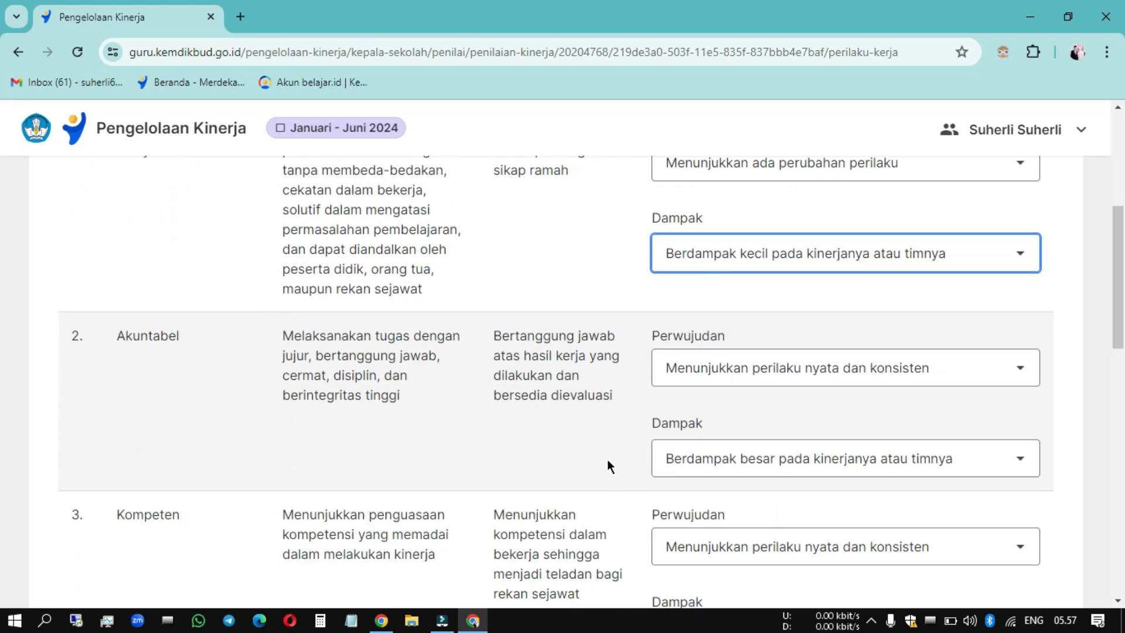
pyautogui.click(695, 372)
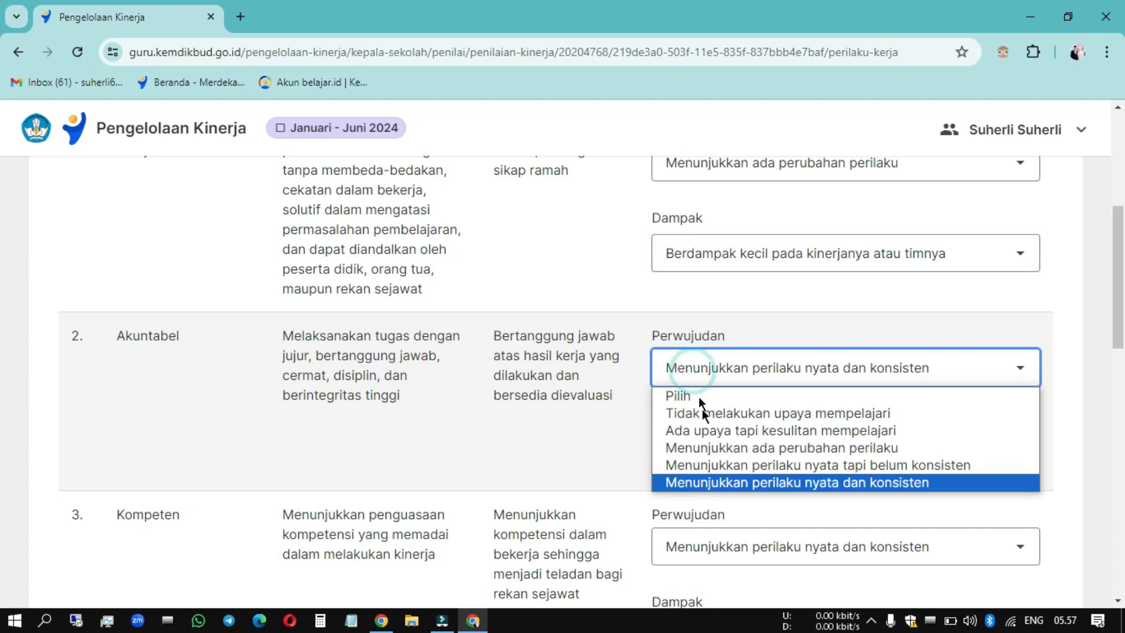
pyautogui.click(710, 448)
pyautogui.click(696, 466)
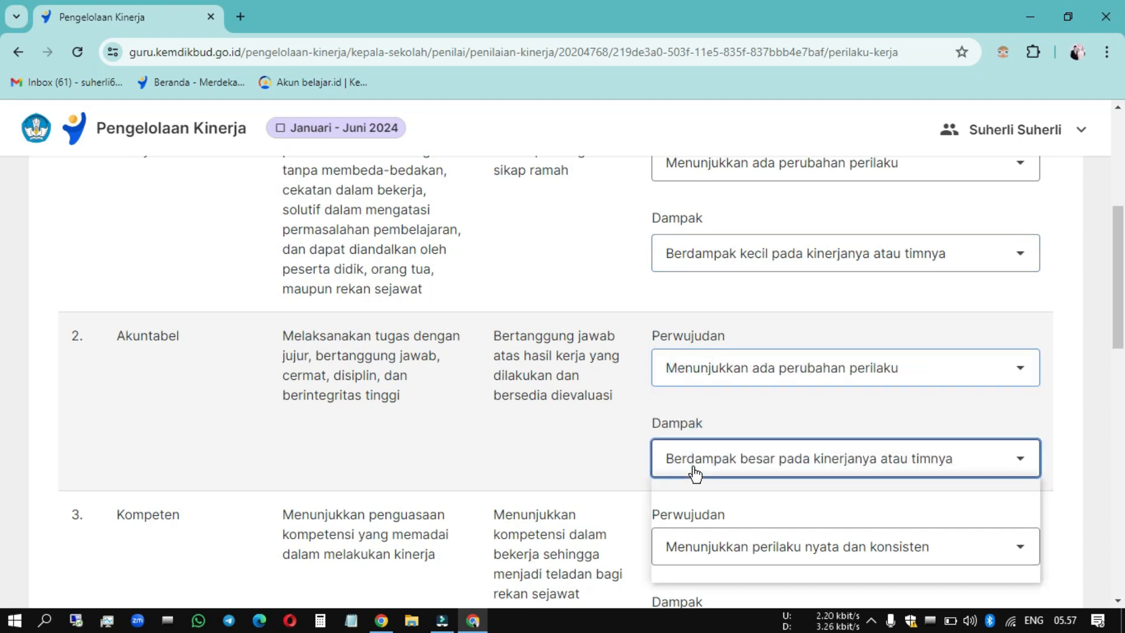
pyautogui.click(705, 538)
# For the Kompeten aspect, choose "Menunjukkan ada perubahan perilaku" as Perwujudan and "Berdampak kecil pada kinerjanya atau timnya" as Dampak.
pyautogui.scroll(-3, 707, 536)
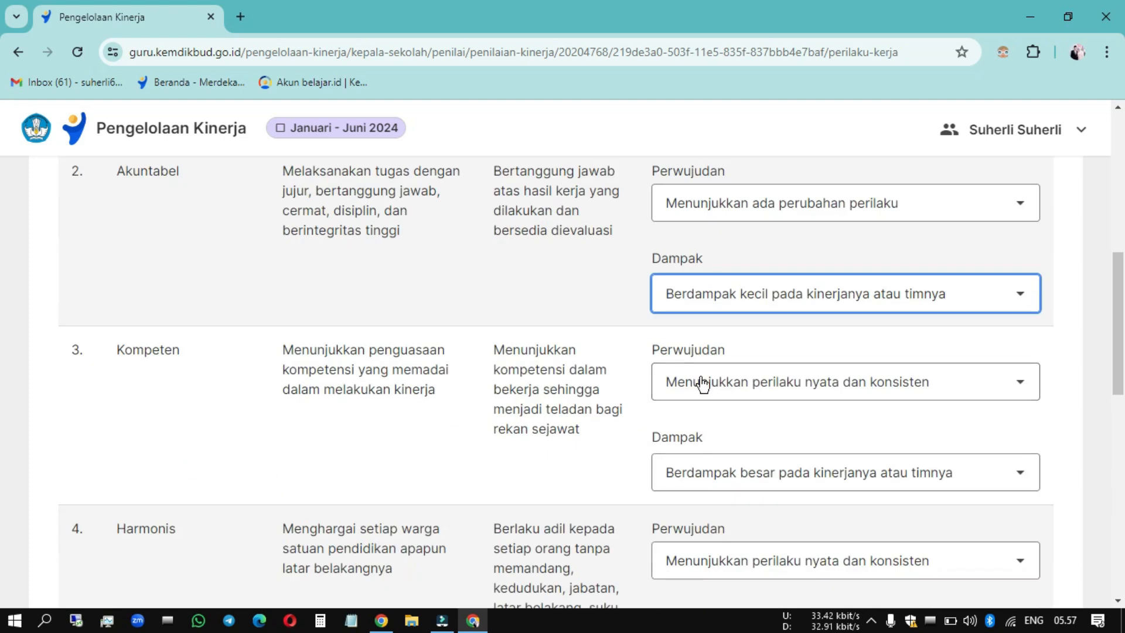
pyautogui.click(701, 382)
pyautogui.click(713, 460)
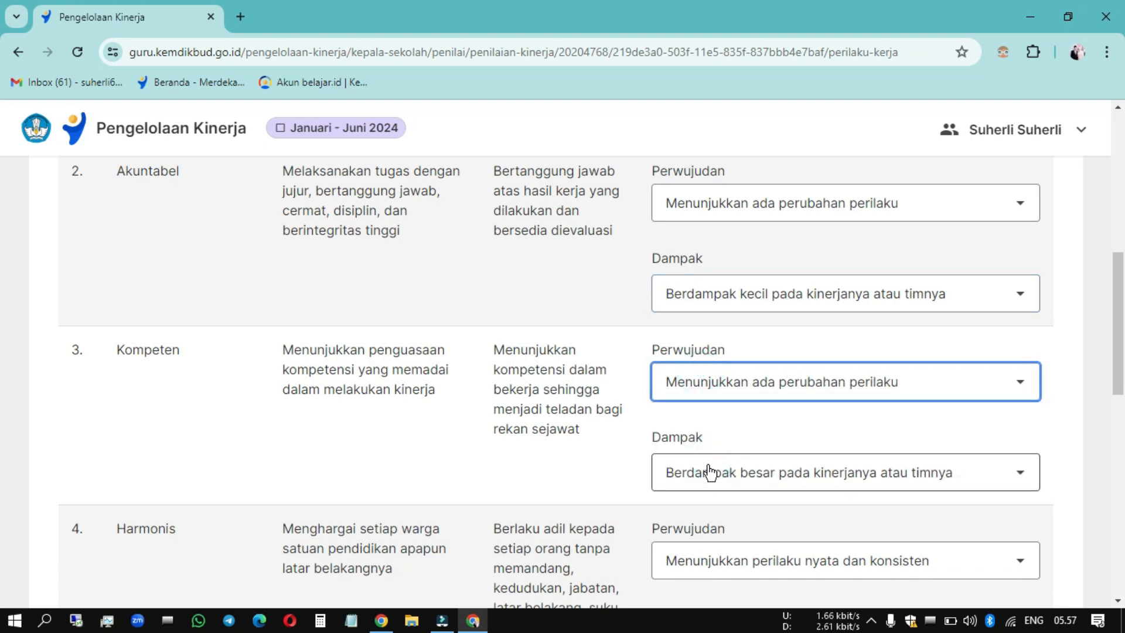
pyautogui.click(713, 479)
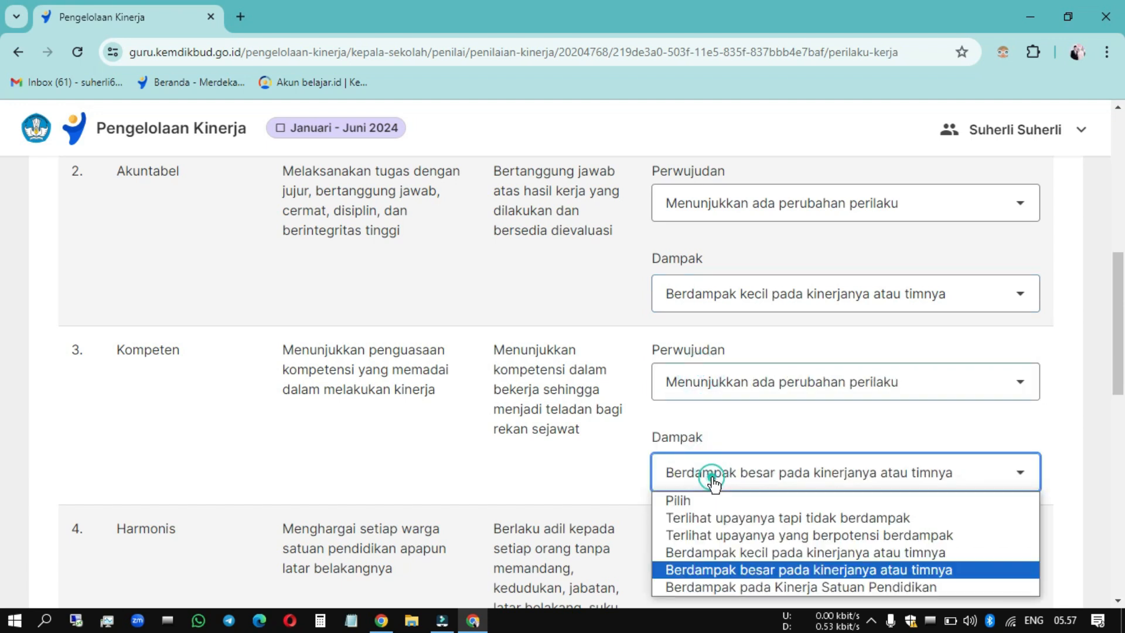
pyautogui.click(730, 552)
# Rate the Harmonis aspect as "Menunjukkan ada perubahan perilaku" for Perwujudan and "Berdampak kecil pada kinerjanya atau timnya" for Dampak.
pyautogui.scroll(-4, 730, 551)
pyautogui.click(721, 324)
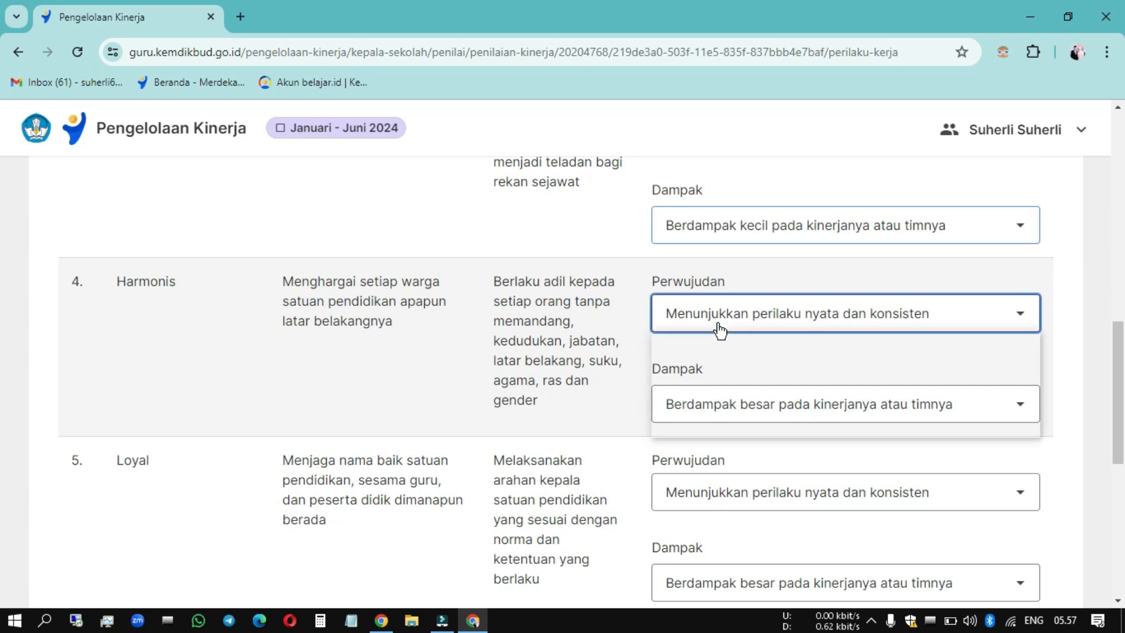
pyautogui.click(723, 393)
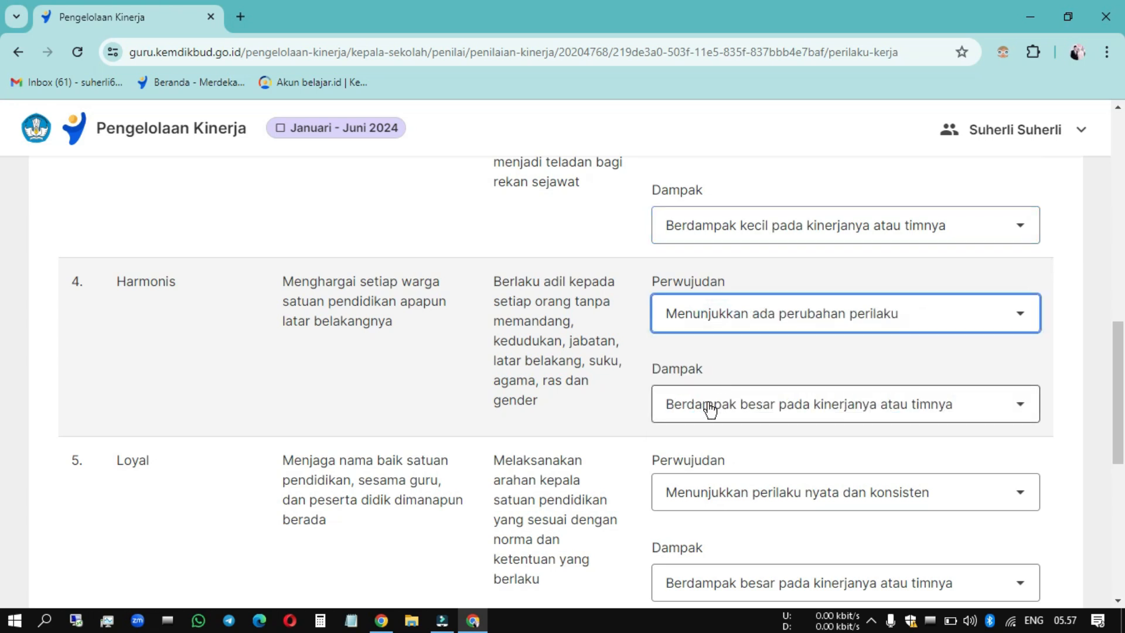
pyautogui.click(710, 403)
pyautogui.click(718, 484)
# Set the Loyal aspect's Perwujudan to "Menunjukkan ada perubahan perilaku" and its Dampak to "Berdampak kecil pada kinerjanya atau timnya".
pyautogui.scroll(-3, 715, 469)
pyautogui.click(695, 334)
pyautogui.click(698, 403)
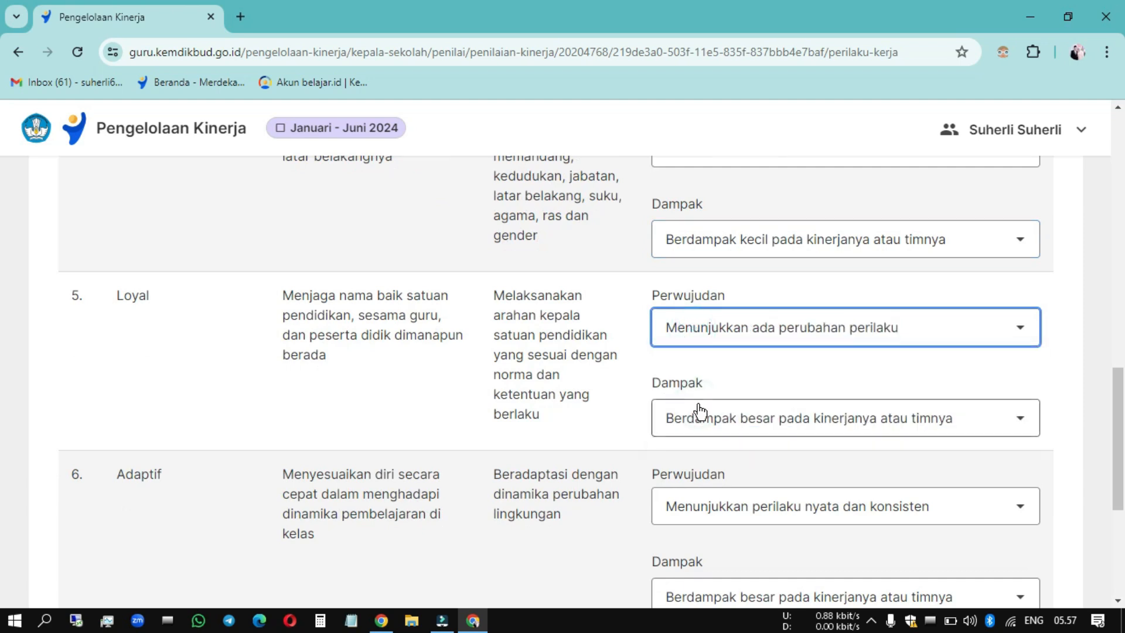
pyautogui.click(700, 418)
pyautogui.click(713, 497)
# For the Adaptif aspect, choose "Menunjukkan ada perubahan perilaku" as Perwujudan and "Berdampak kecil pada kinerjanya atau timnya" as Dampak.
pyautogui.scroll(-4, 712, 498)
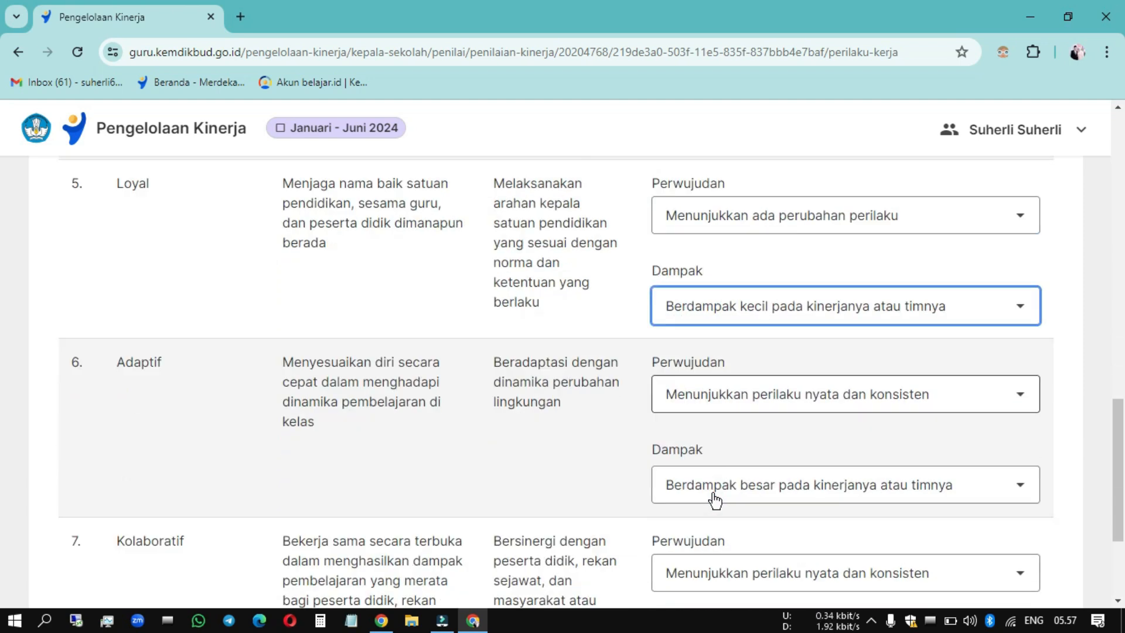
pyautogui.click(712, 258)
pyautogui.click(714, 338)
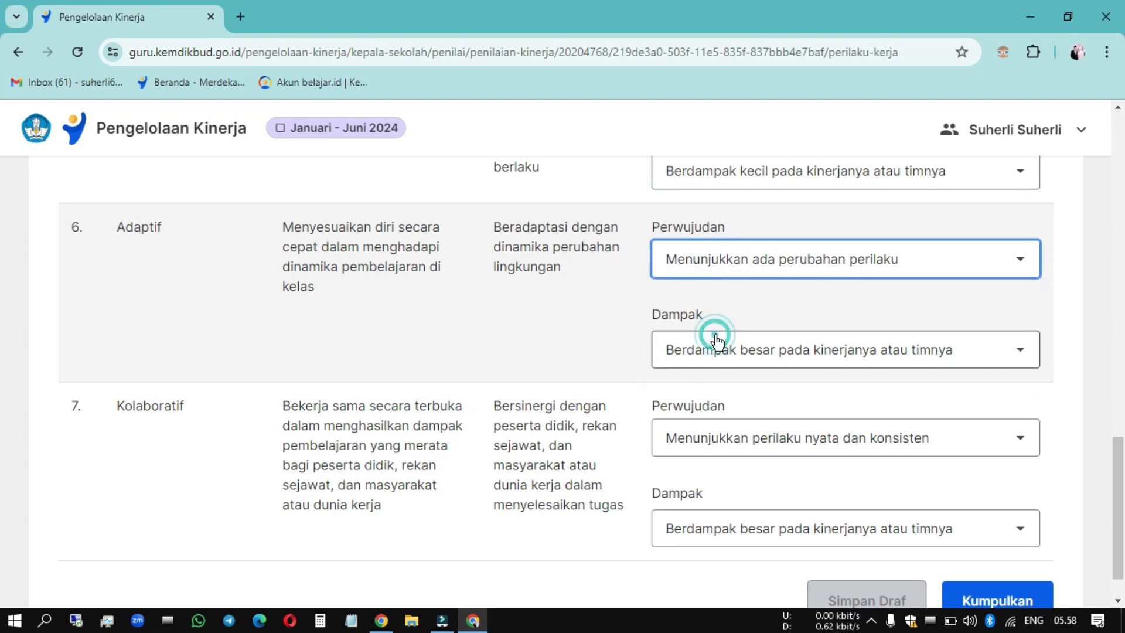
pyautogui.click(706, 350)
pyautogui.click(700, 434)
# Rate the Kolaboratif aspect as "Menunjukkan ada perubahan perilaku" for Perwujudan and "Berdampak kecil pada kinerjanya atau timnya" for Dampak.
pyautogui.click(711, 434)
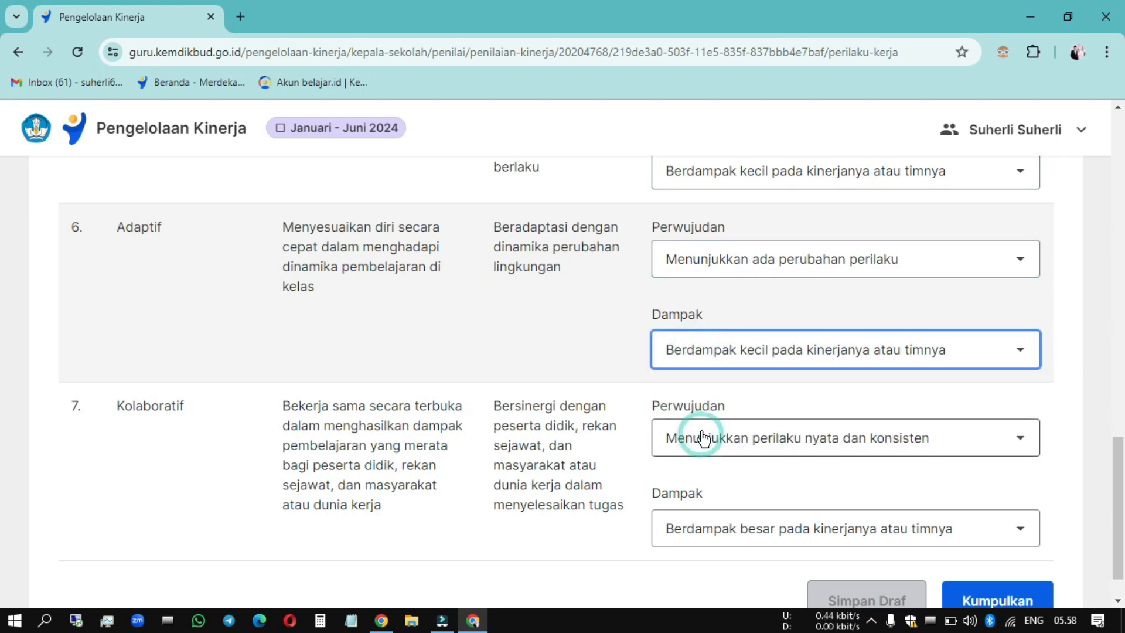
pyautogui.click(721, 510)
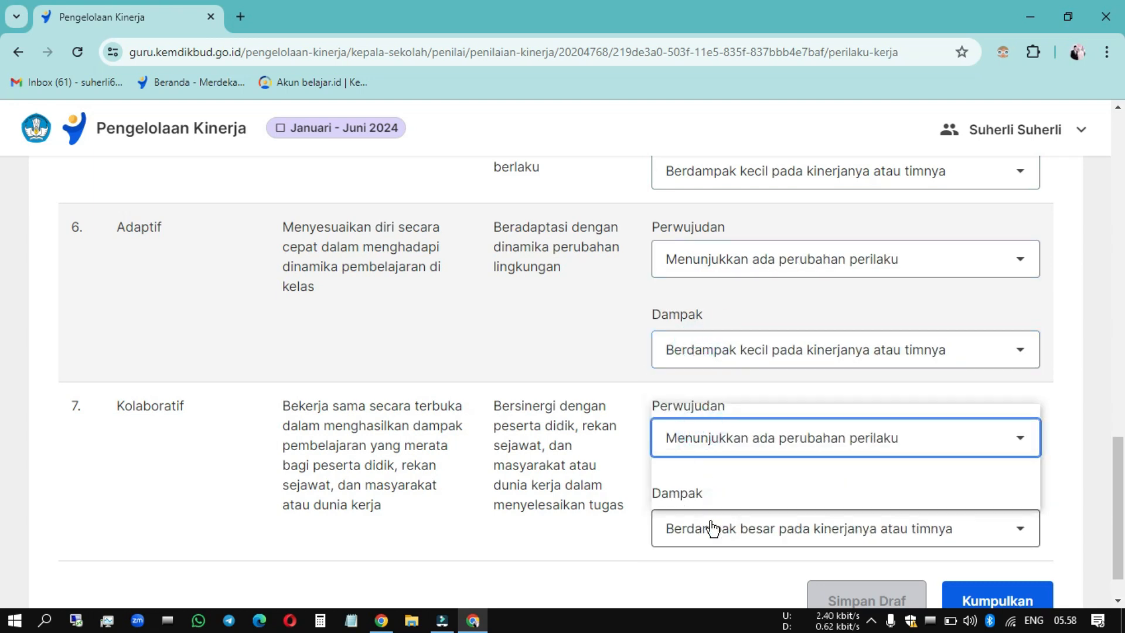
pyautogui.click(707, 463)
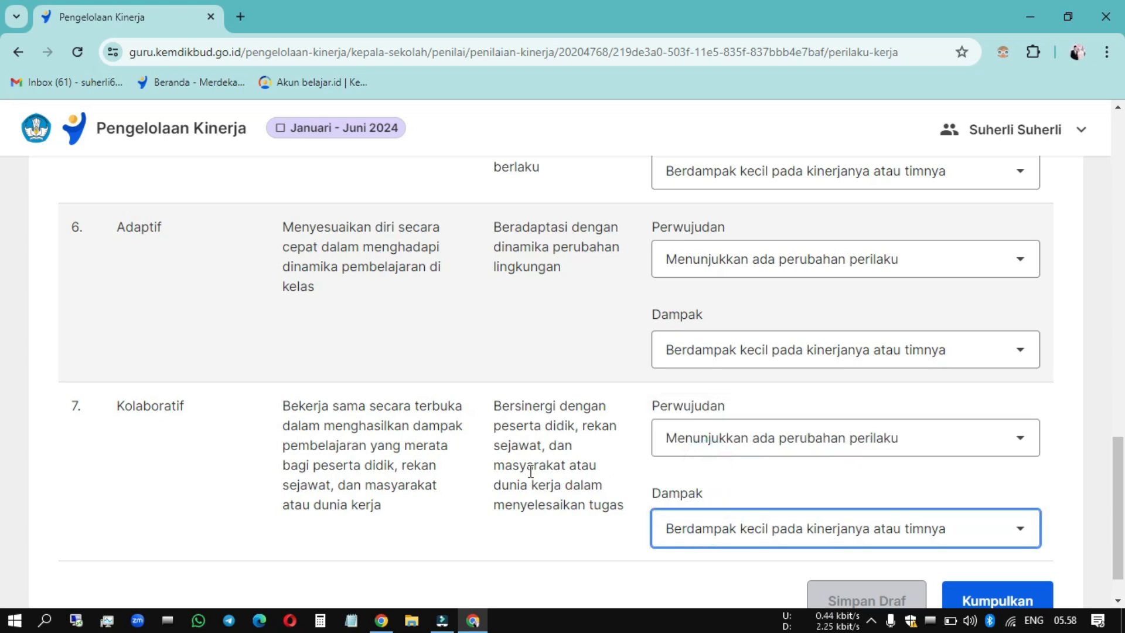
pyautogui.click(703, 534)
pyautogui.click(703, 534)
# Review all the Perilaku Kerja ratings and submit the assessment, declaring that the values are correct.
pyautogui.scroll(10, 522, 488)
pyautogui.scroll(5, 522, 487)
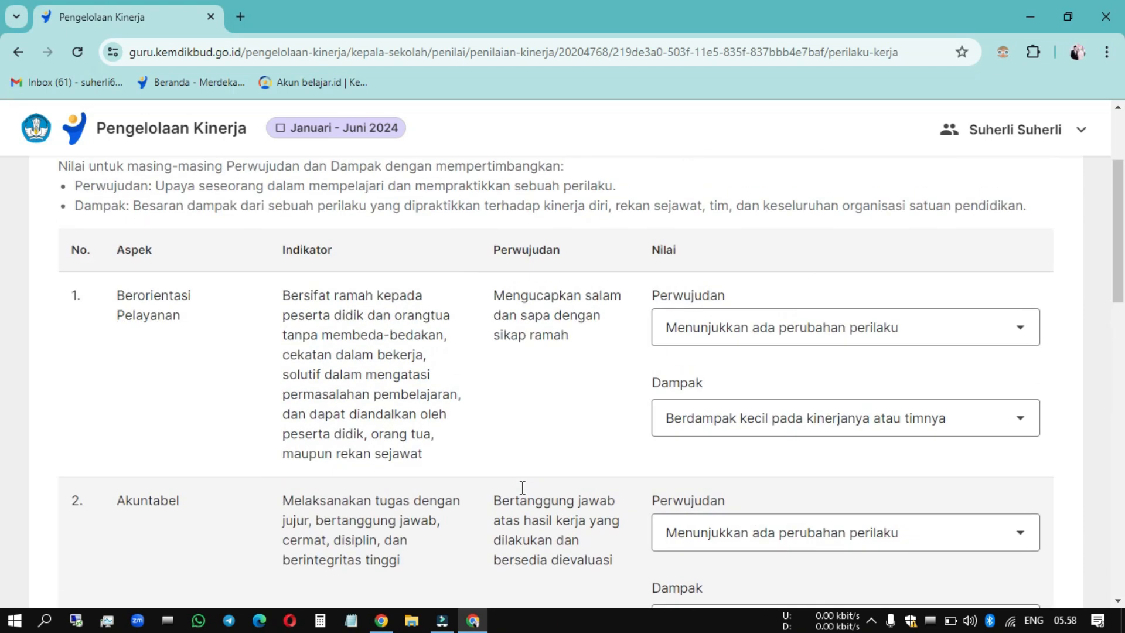
pyautogui.scroll(-15, 522, 487)
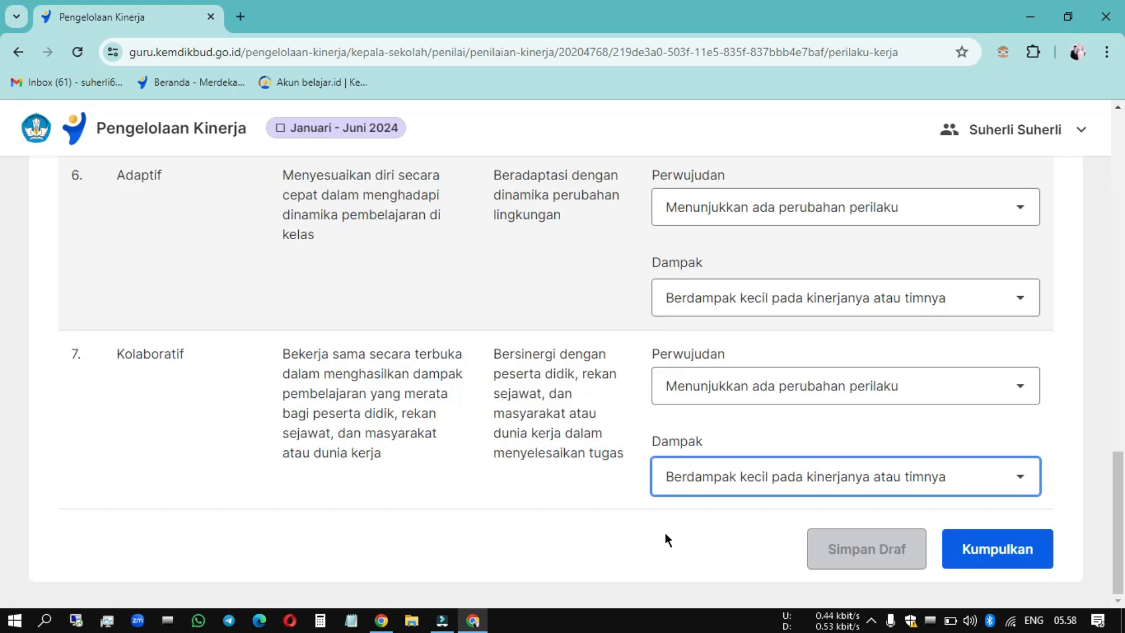
pyautogui.click(1001, 551)
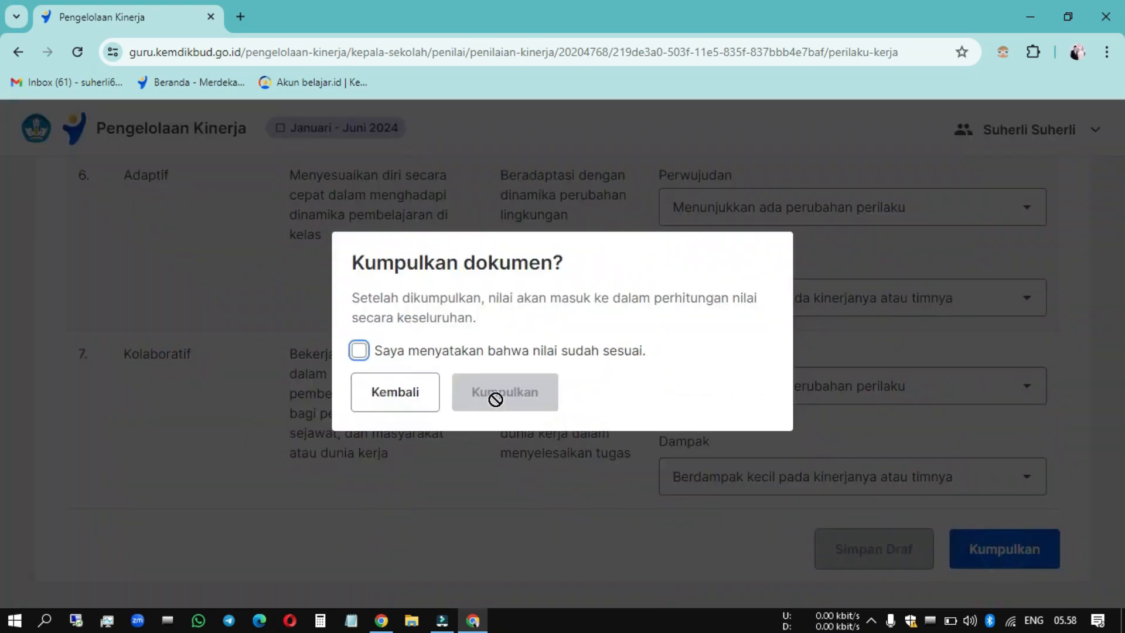
pyautogui.click(359, 351)
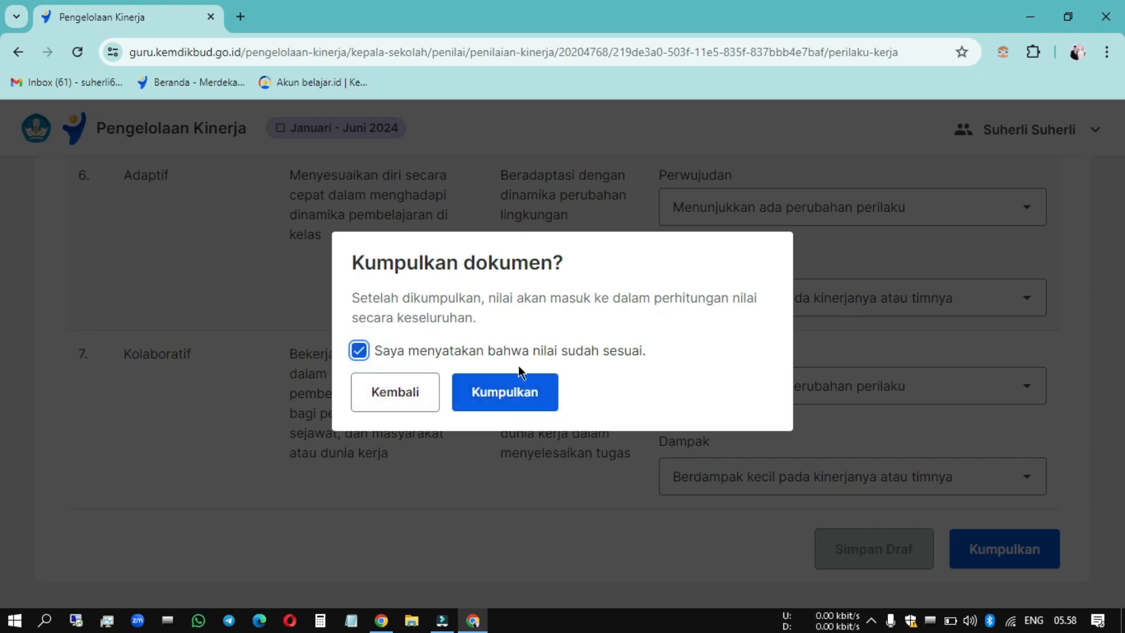
pyautogui.click(513, 393)
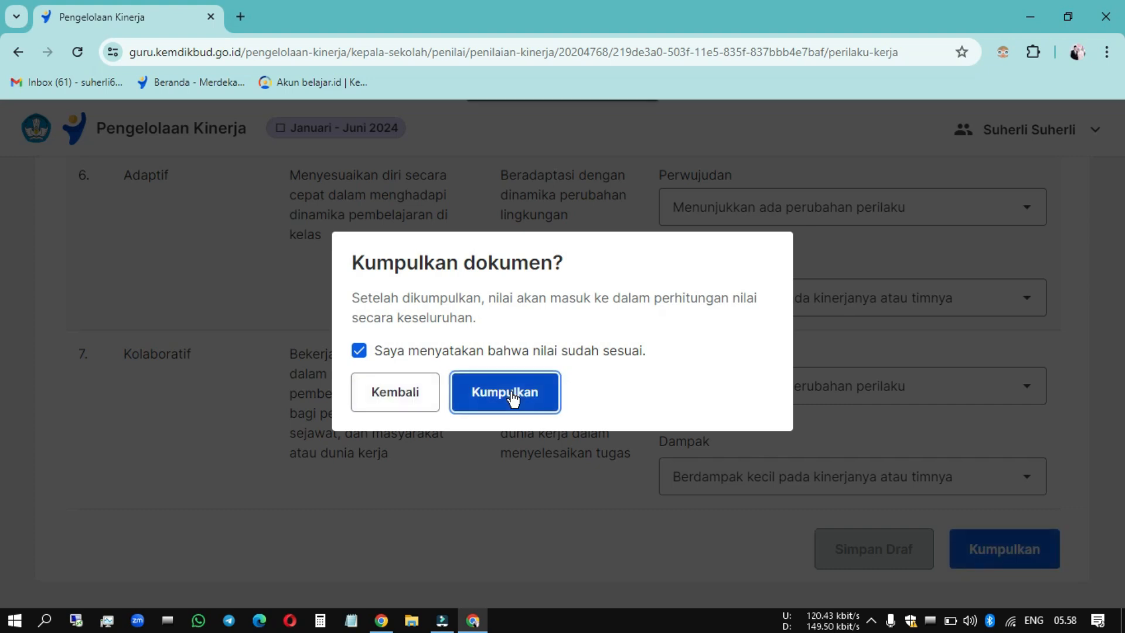
# Open the teacher's Praktik Kinerja assessment and examine which actions its Pelaksanaan Observasi and Pelaksanaan Tindak Lanjut stages offer.
pyautogui.scroll(-2, 510, 391)
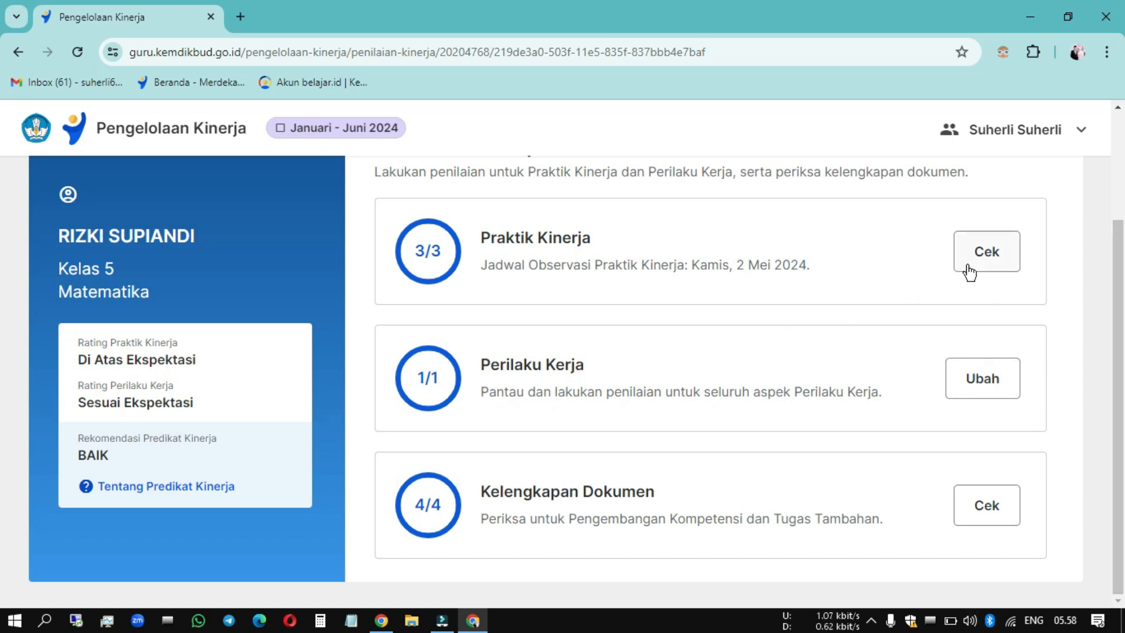
pyautogui.click(995, 257)
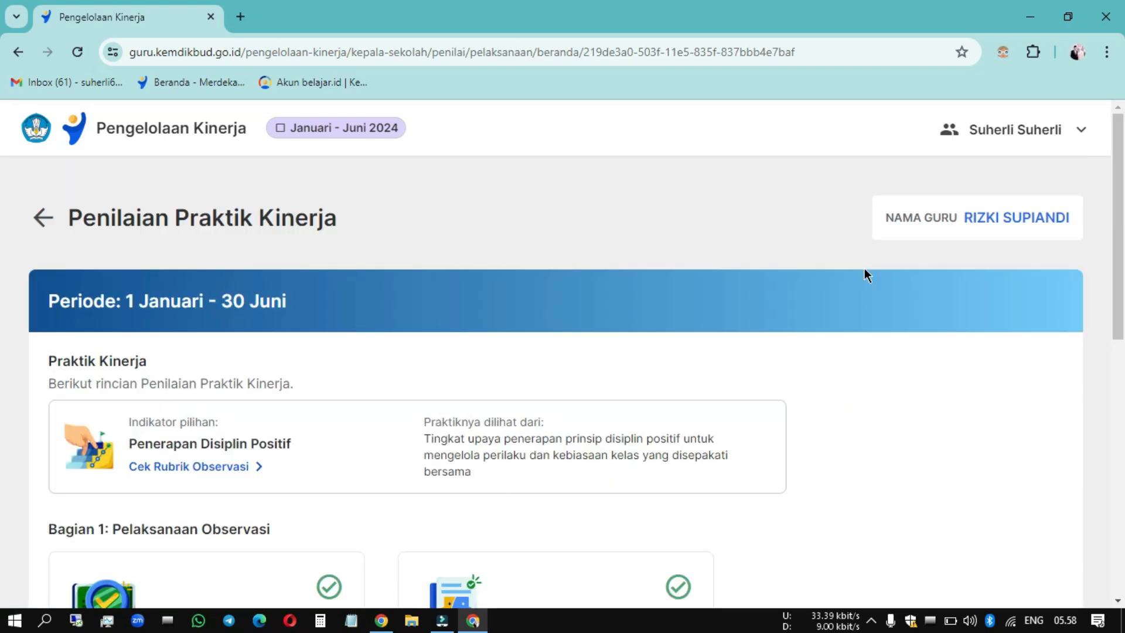
pyautogui.scroll(-6, 864, 269)
pyautogui.scroll(-2, 863, 269)
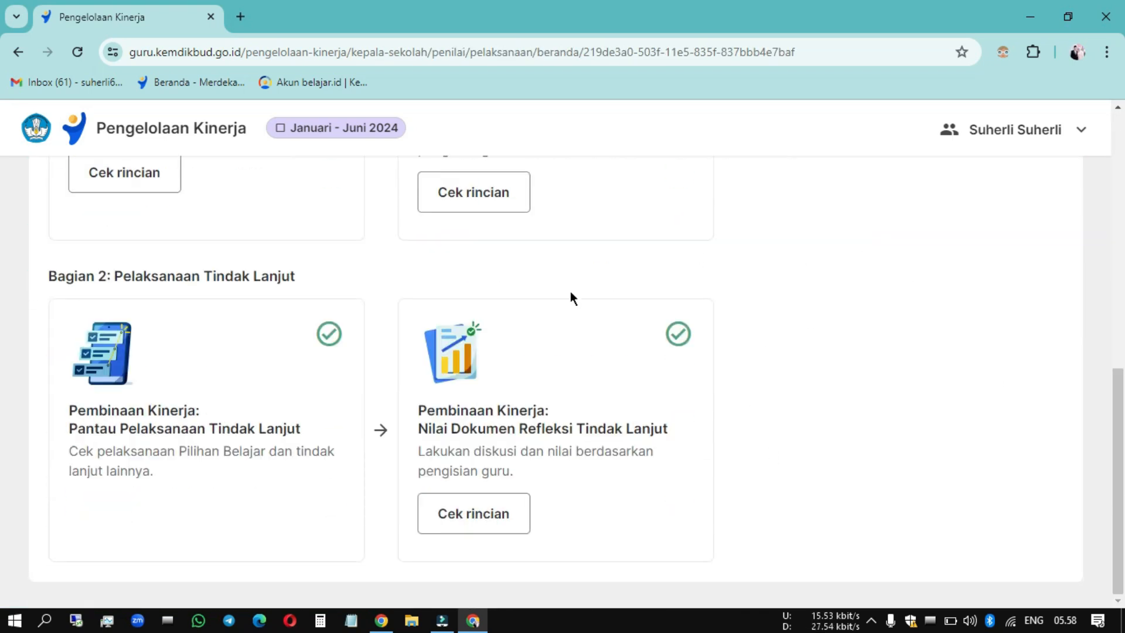
pyautogui.scroll(10, 570, 293)
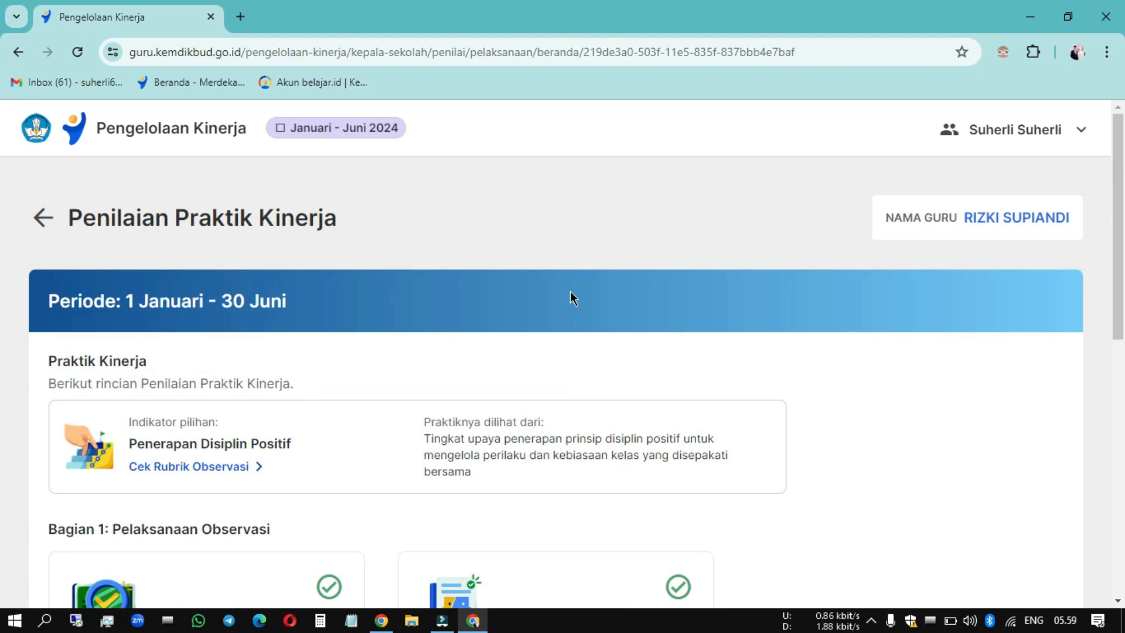
pyautogui.scroll(-10, 570, 291)
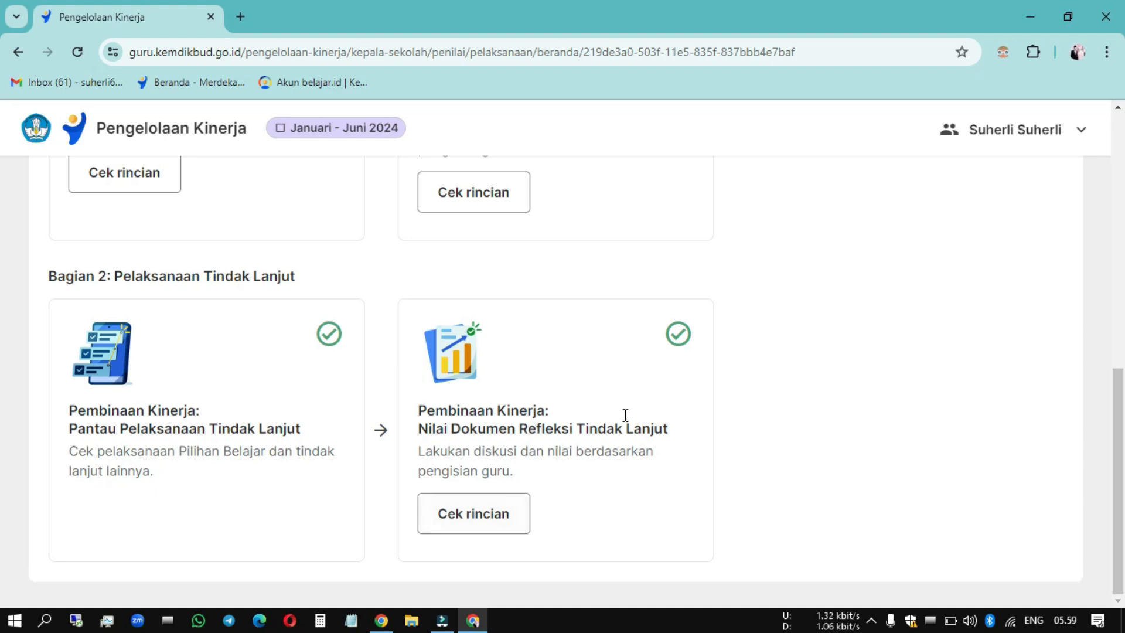
# Switch to the teacher's account in the other Chrome window and open the Praktik Kinerja details from the Guru page as an employee (Sebagai Pegawai).
pyautogui.click(381, 621)
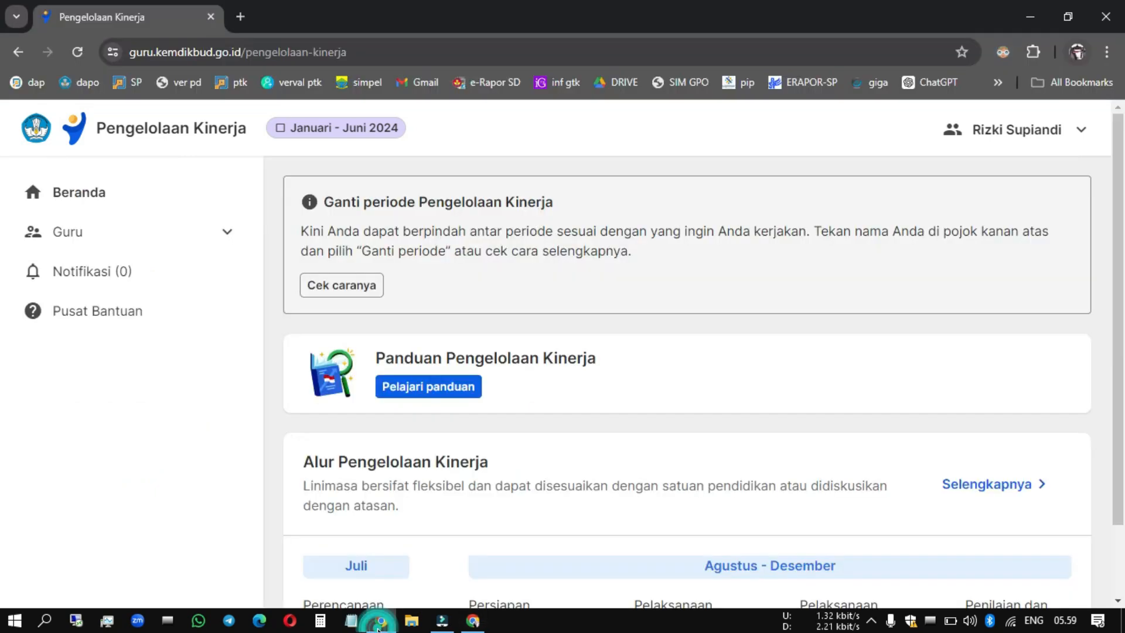
pyautogui.click(169, 234)
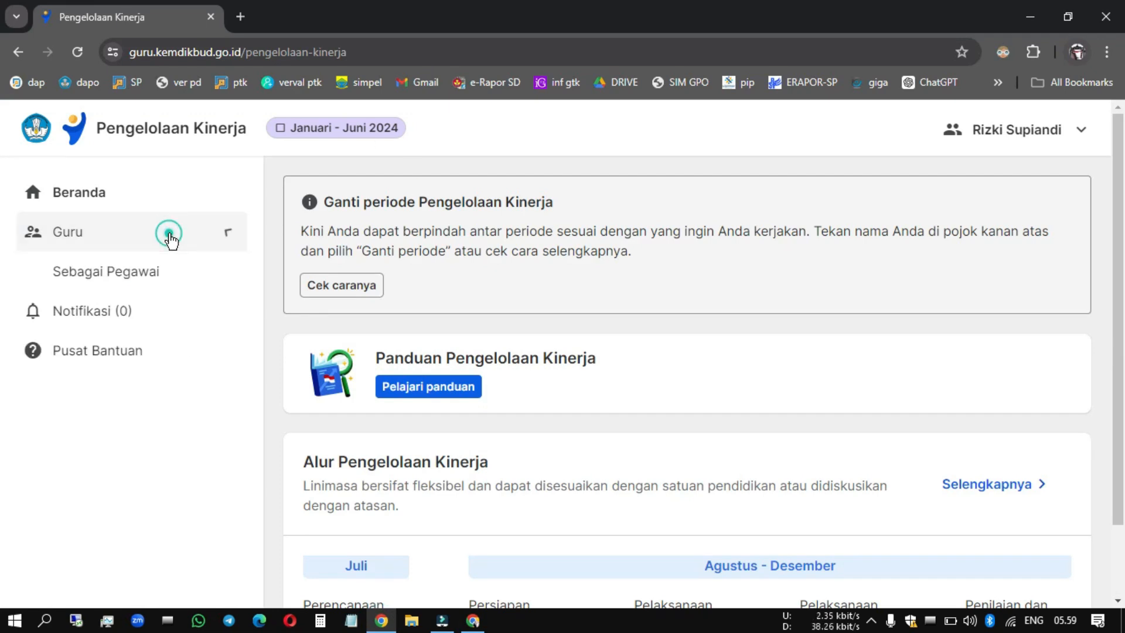
pyautogui.click(143, 284)
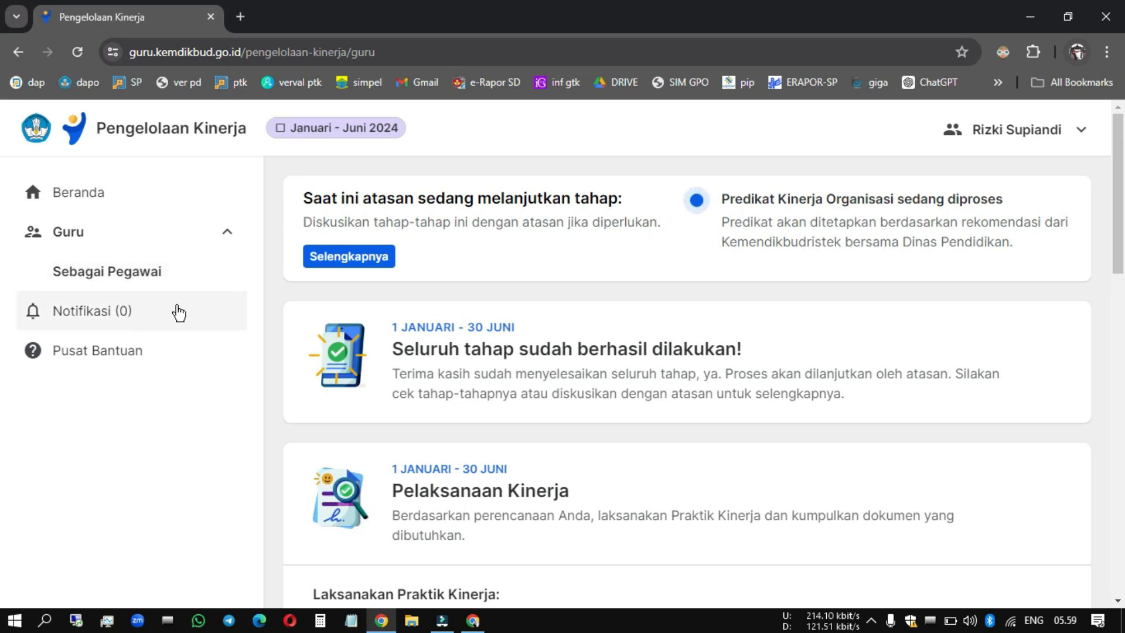
pyautogui.scroll(-3, 186, 319)
pyautogui.scroll(2, 190, 321)
pyautogui.scroll(2, 190, 322)
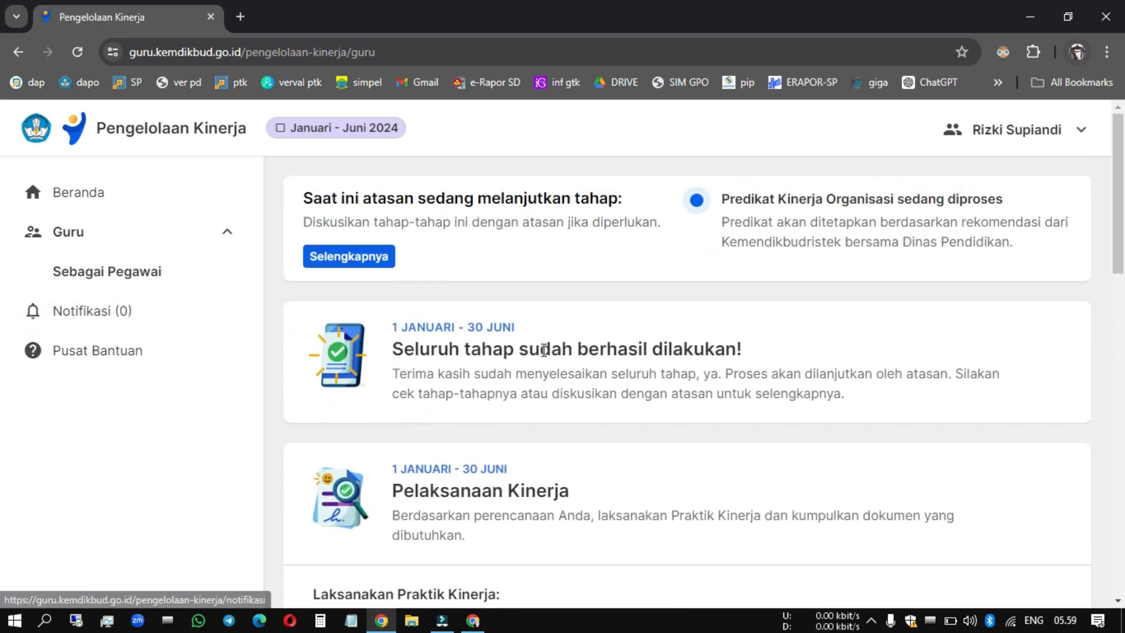
pyautogui.scroll(-5, 544, 349)
pyautogui.scroll(-1, 586, 390)
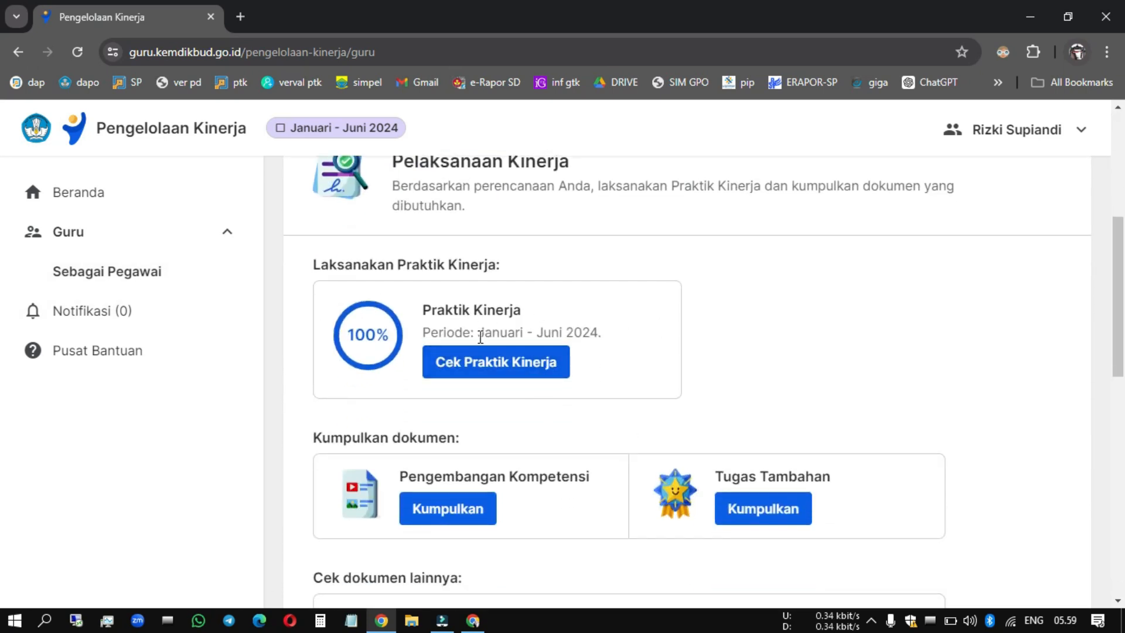
pyautogui.click(486, 362)
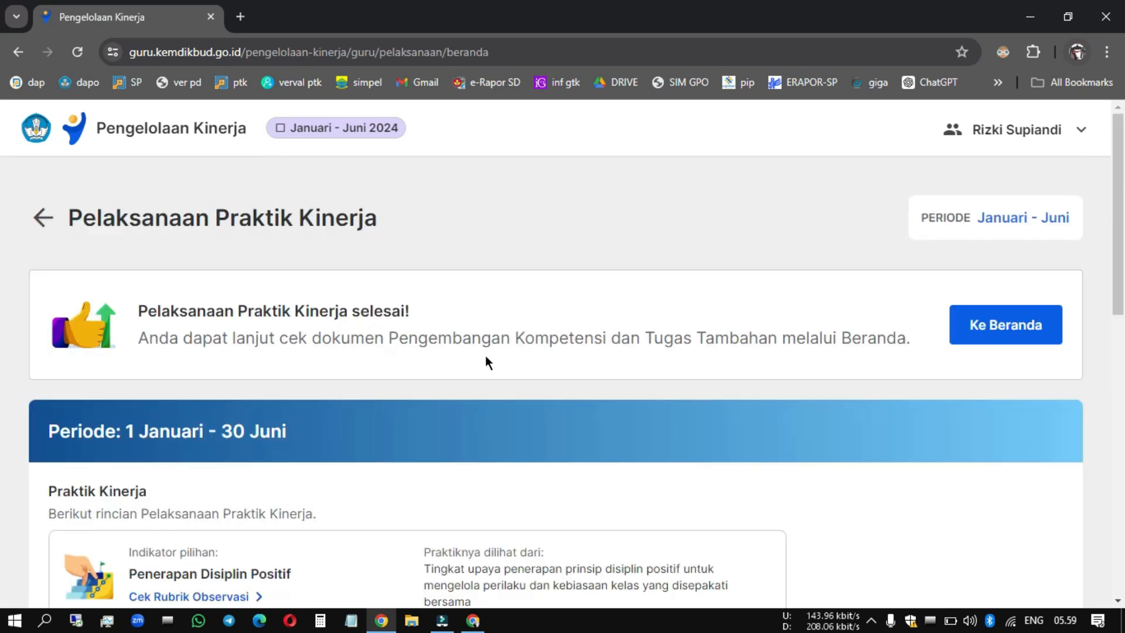
# Request a change to the Dokumen Refleksi Tindak Lanjut from the superior, acknowledging that its contents will be deleted and must be refilled.
pyautogui.scroll(-5, 486, 357)
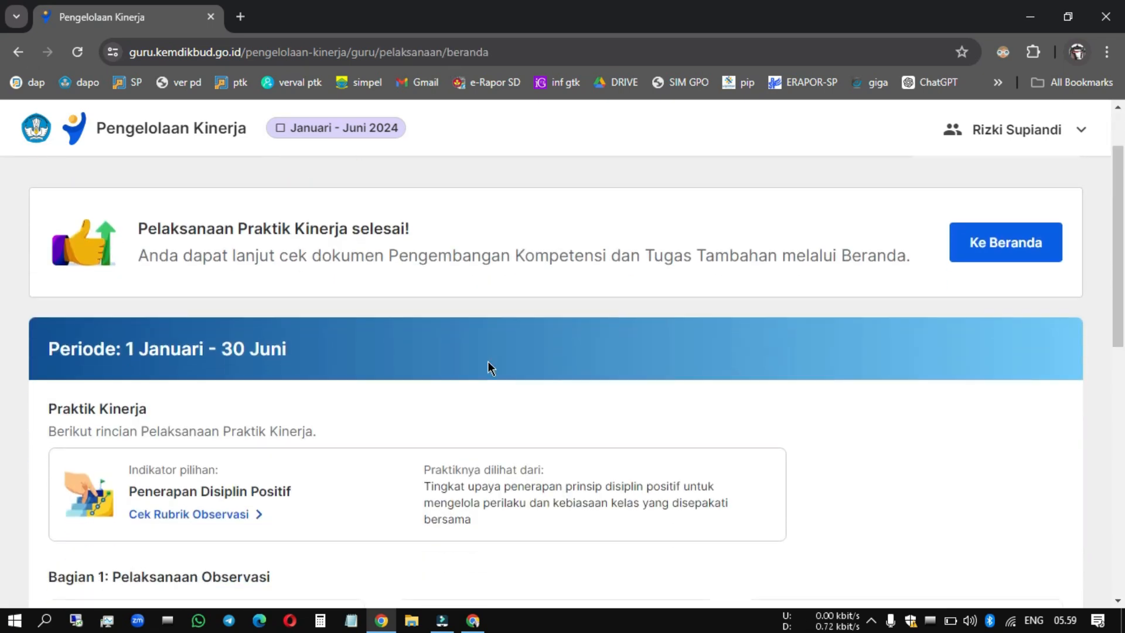
pyautogui.scroll(1, 490, 361)
pyautogui.scroll(-6, 489, 369)
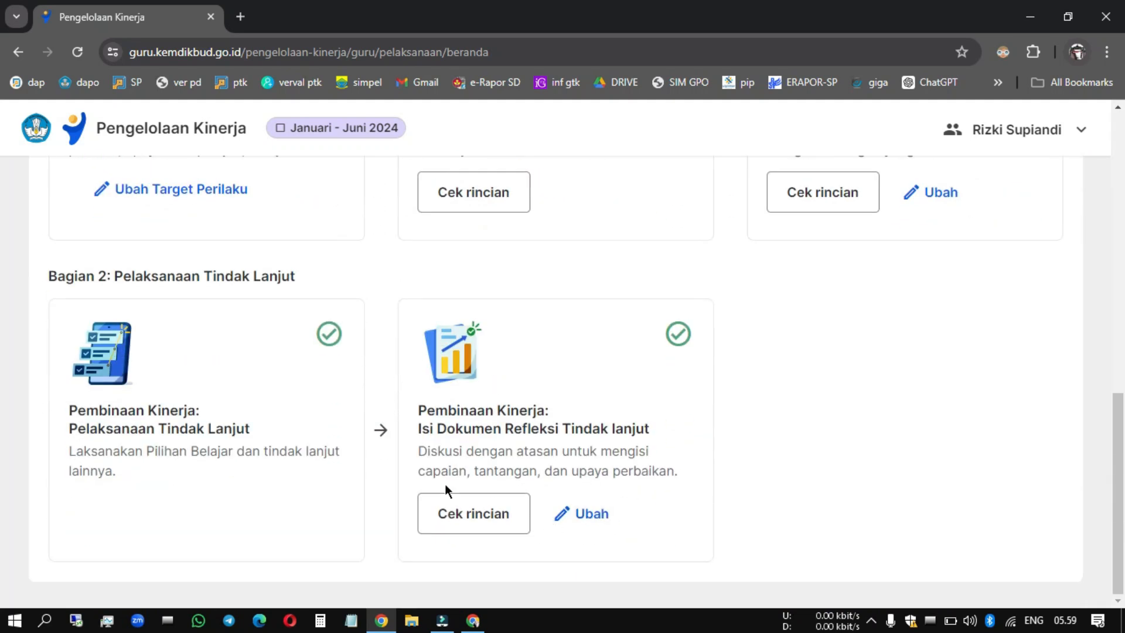
pyautogui.scroll(1, 472, 434)
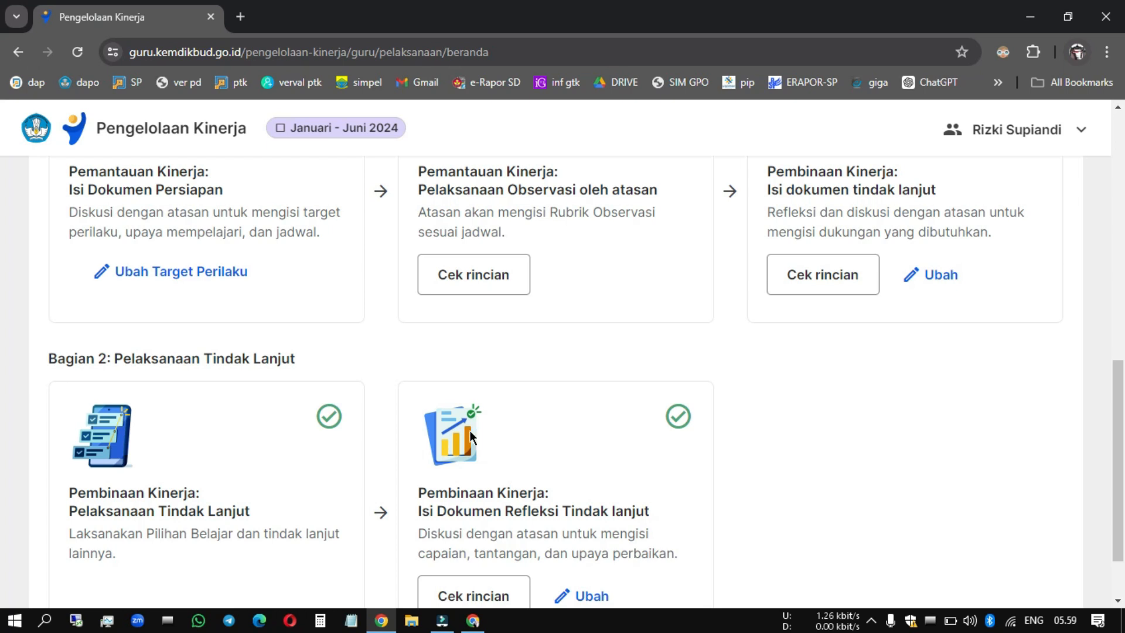
pyautogui.scroll(-1, 472, 431)
pyautogui.click(580, 518)
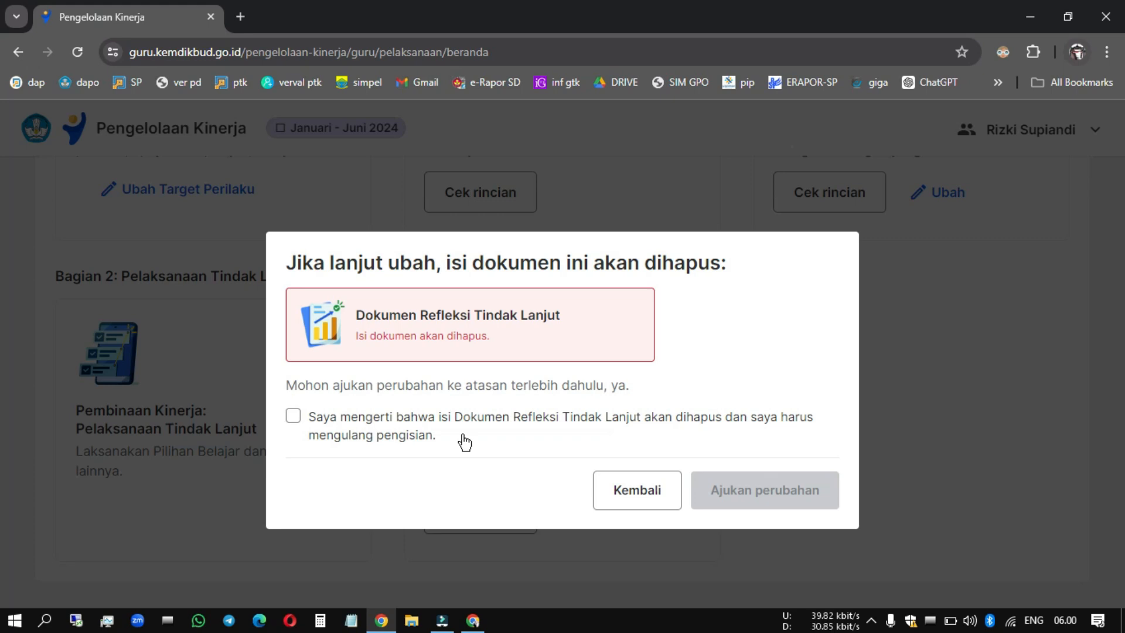
pyautogui.click(294, 417)
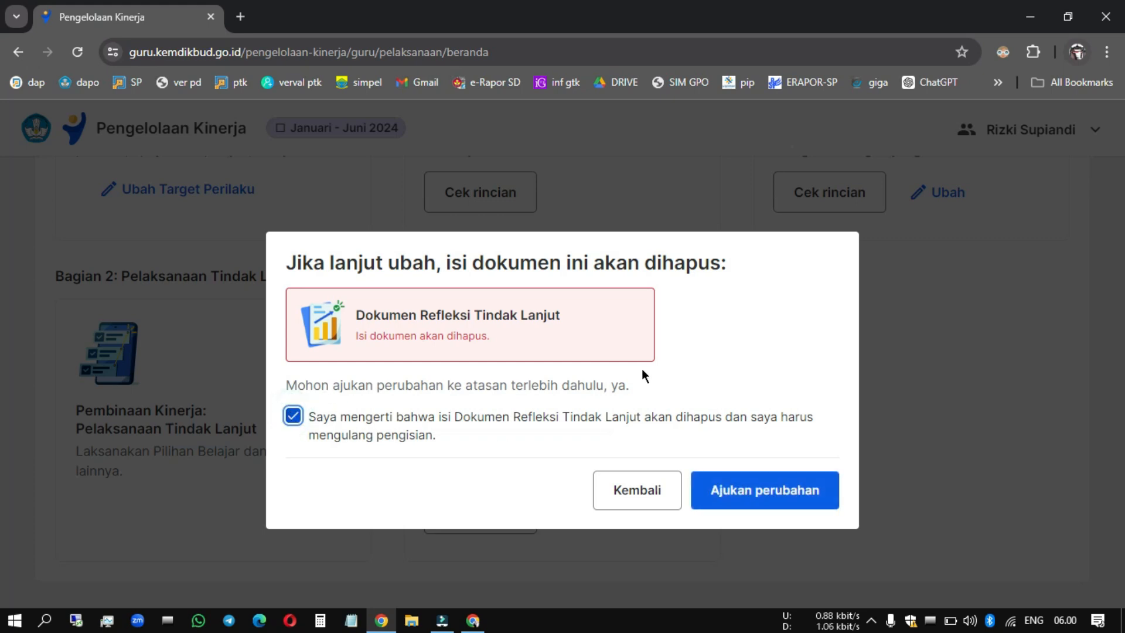
pyautogui.click(768, 497)
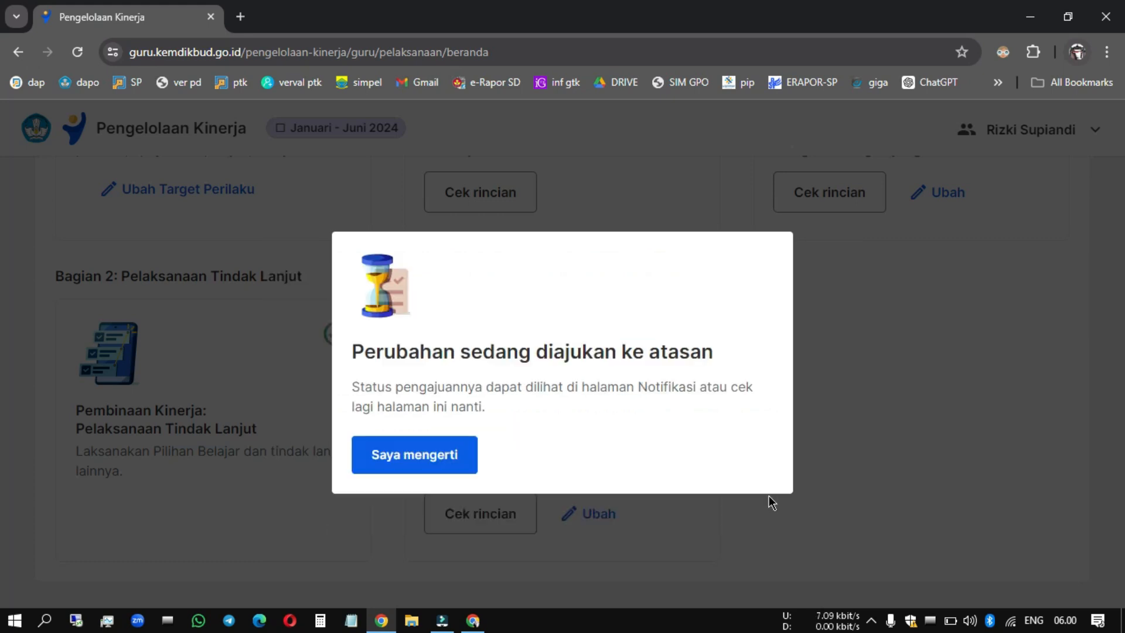
pyautogui.click(433, 454)
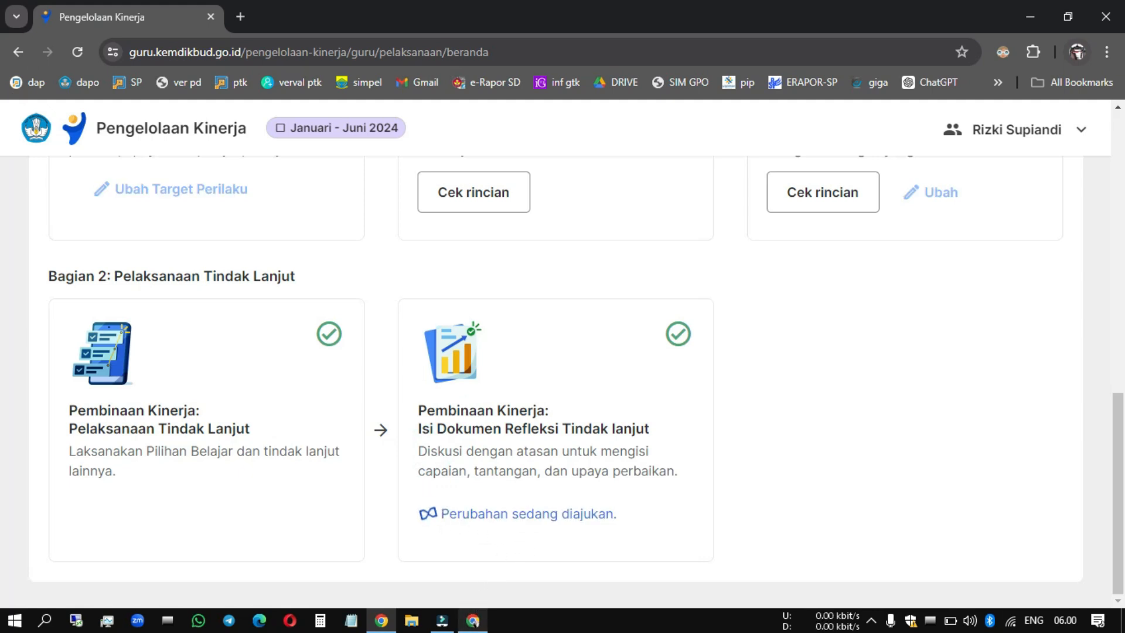
# Return to the principal's account in the other Chrome window and open its notifications from the Pengelolaan Kinerja home page.
pyautogui.moveTo(472, 620)
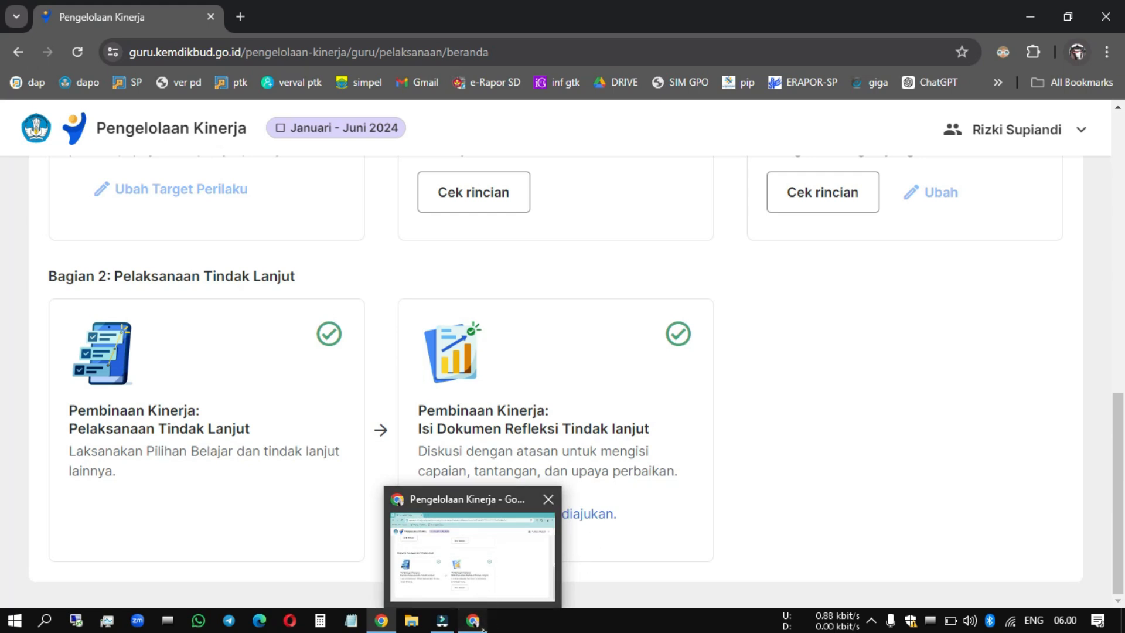
pyautogui.click(472, 620)
pyautogui.click(505, 518)
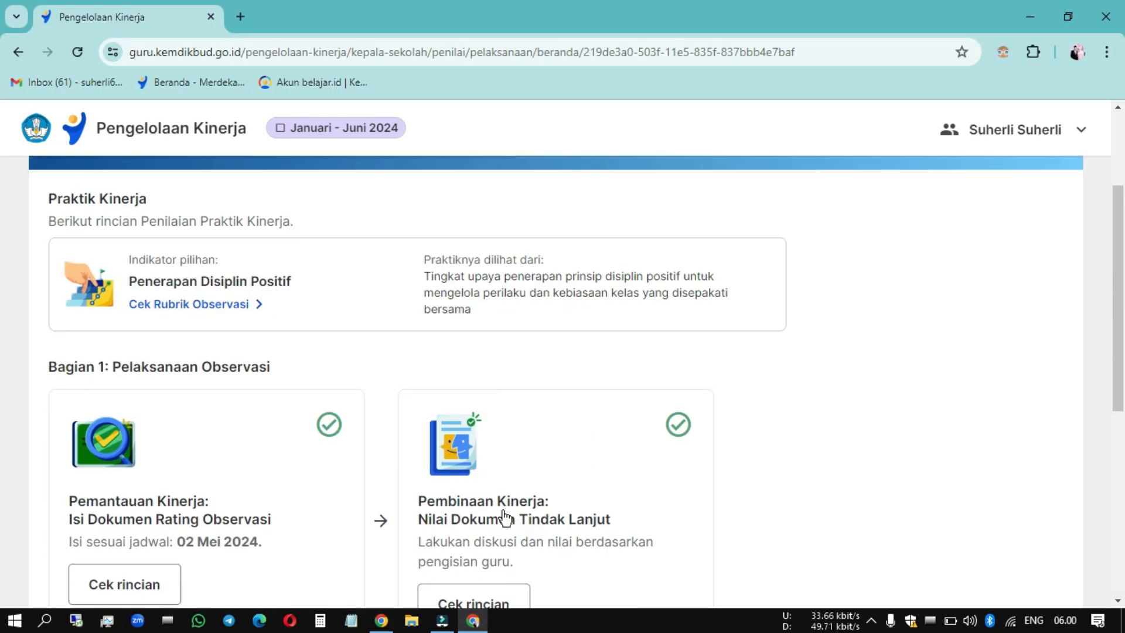
pyautogui.click(43, 129)
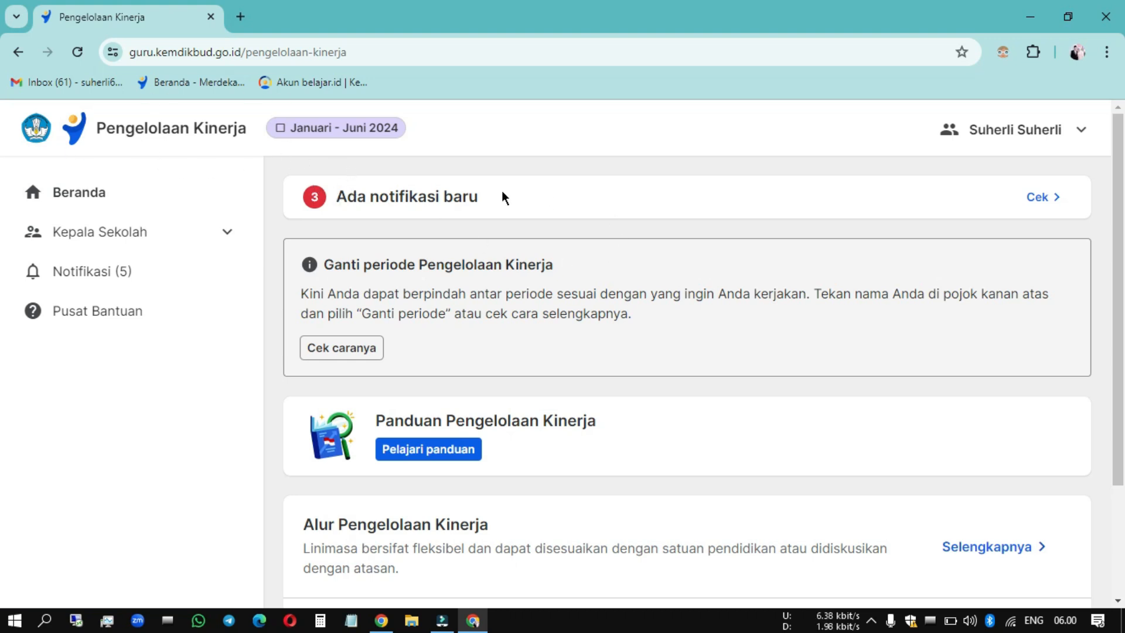
pyautogui.click(195, 279)
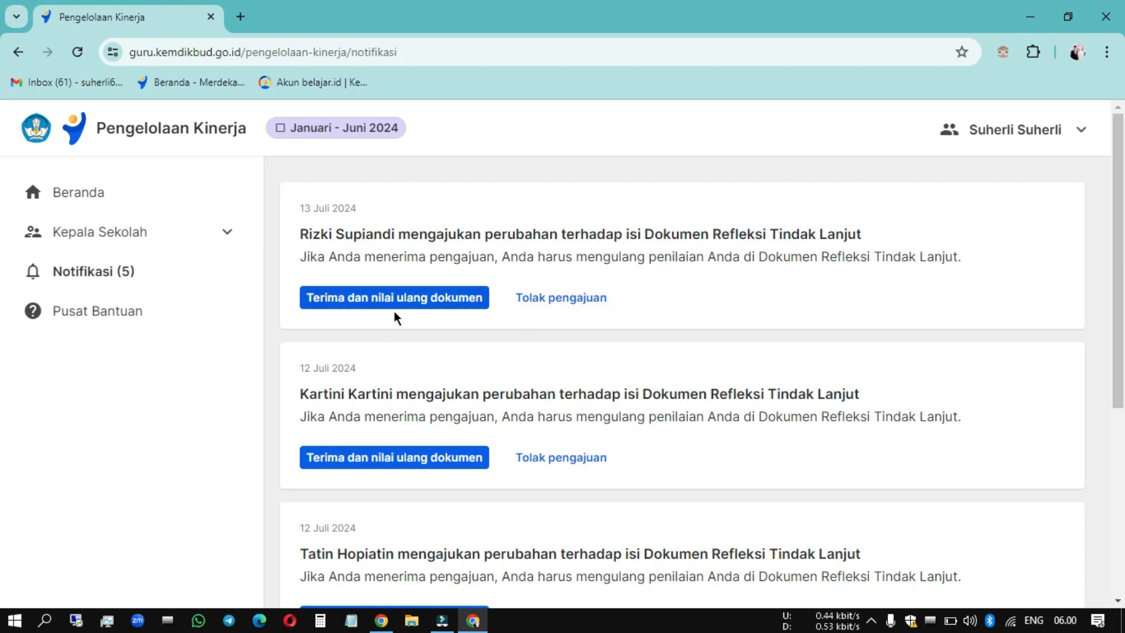
# Start accepting the teacher's 13 Juli 2024 change request, entering the consent "Saya setuju bahwa nilai sebelumnya akan di hapus dan saya harus mengulang penilaian.".
pyautogui.doubleClick(356, 305)
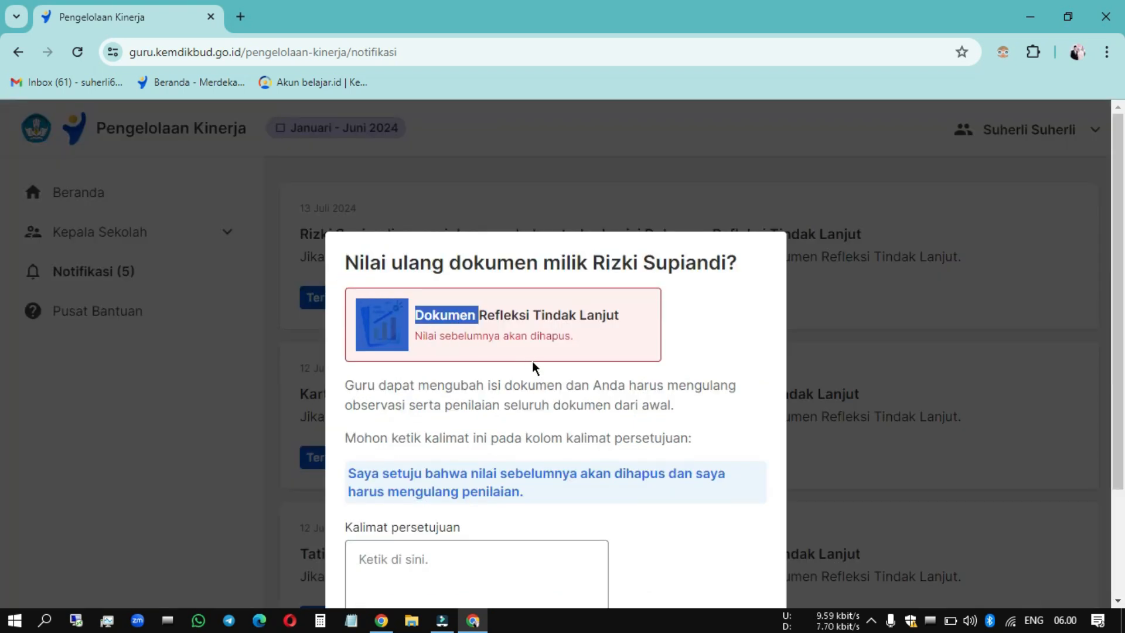
pyautogui.click(542, 373)
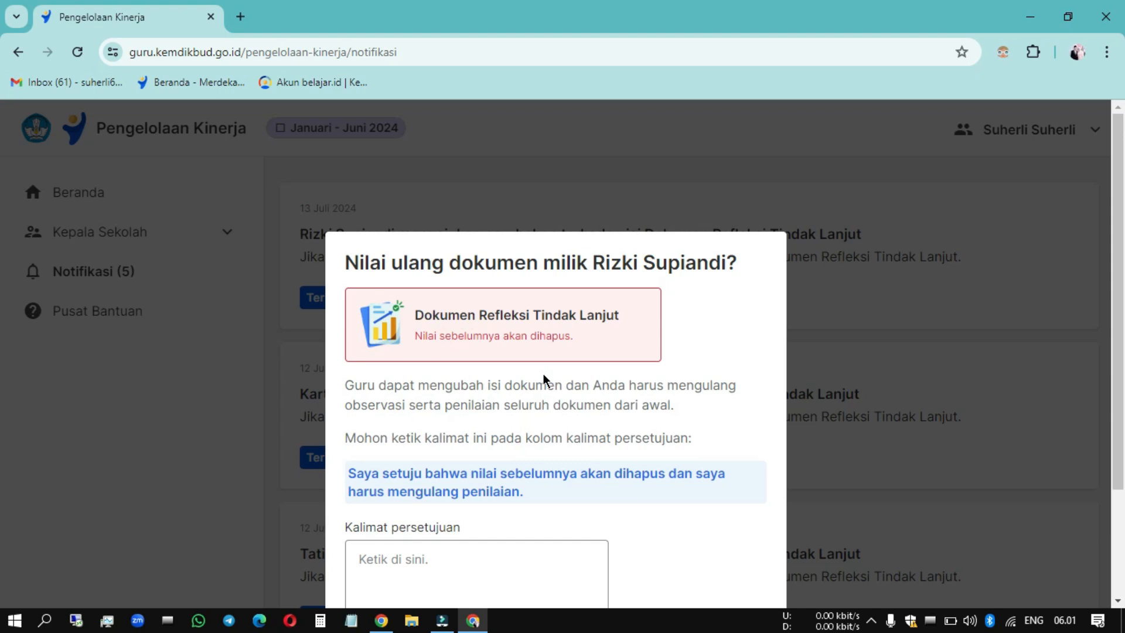
pyautogui.scroll(-3, 484, 402)
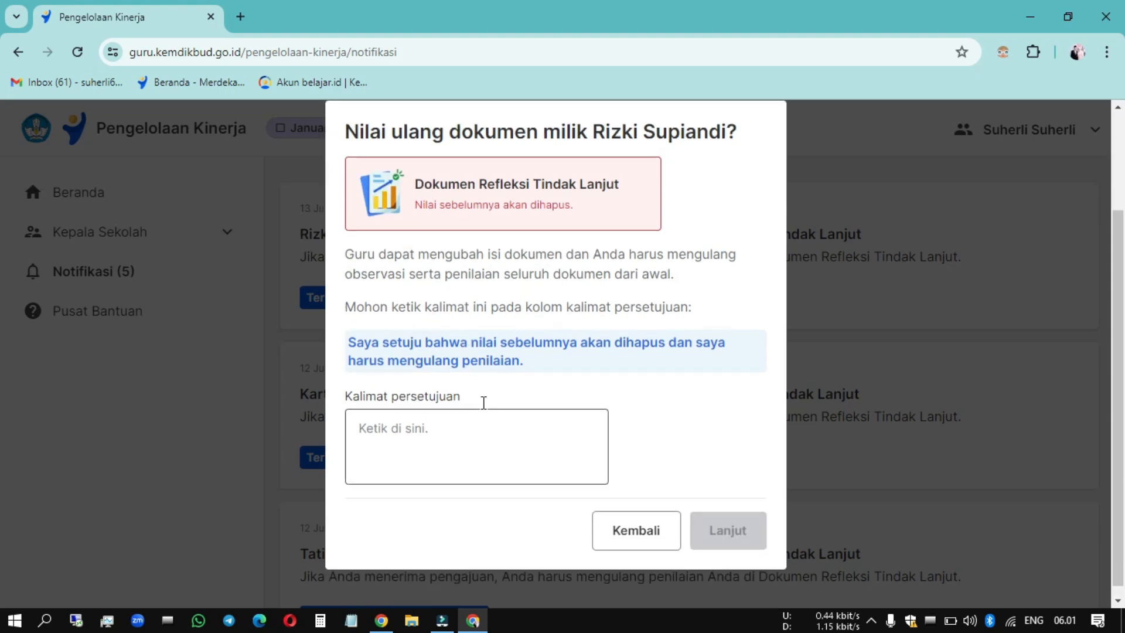
pyautogui.scroll(1, 359, 326)
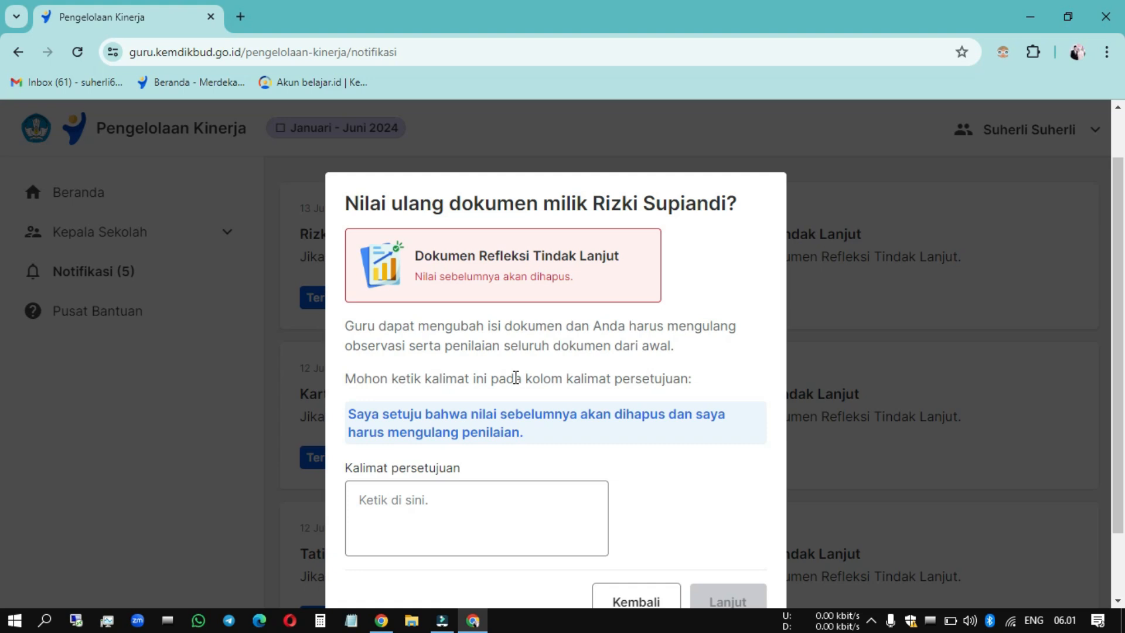
pyautogui.click(394, 513)
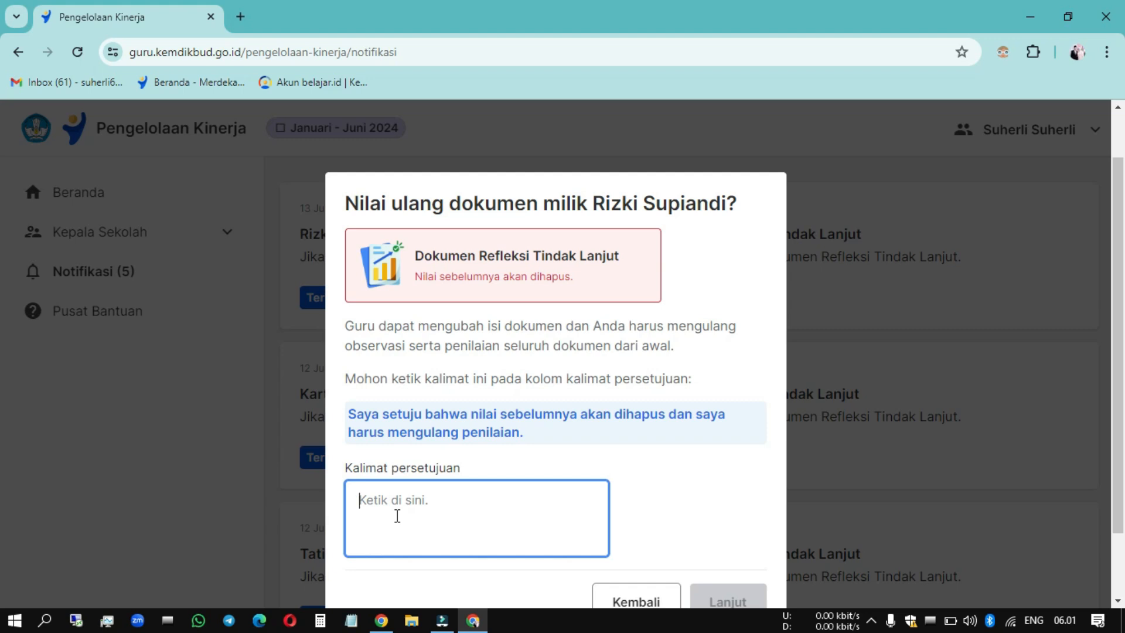
pyautogui.write('Saya setuju bahwa nilai seb')
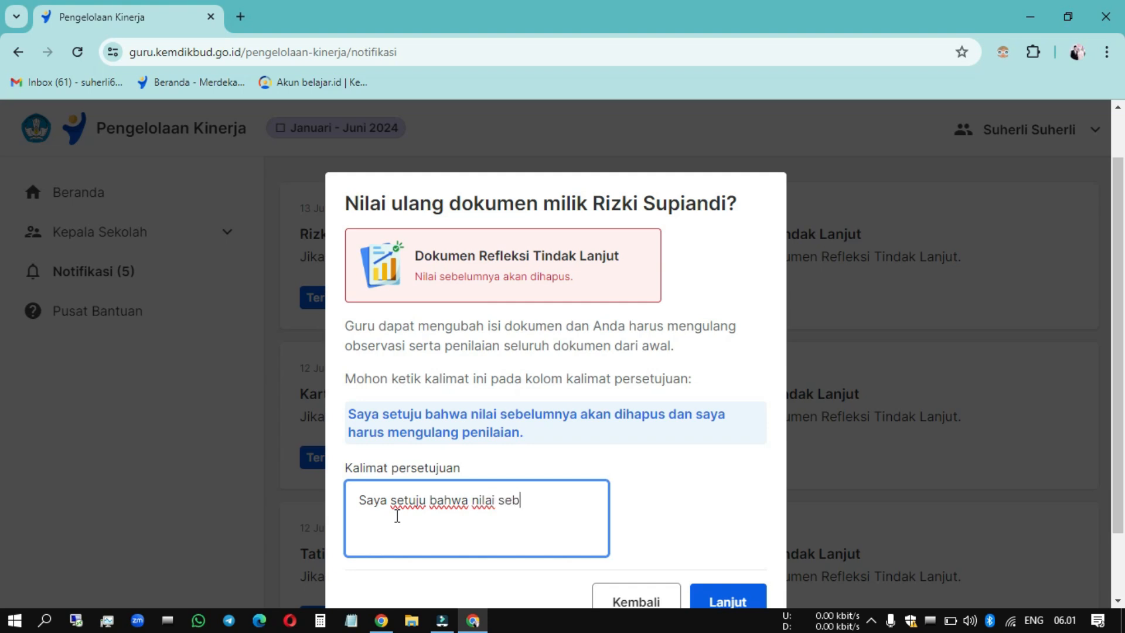
pyautogui.write('elumnya akan')
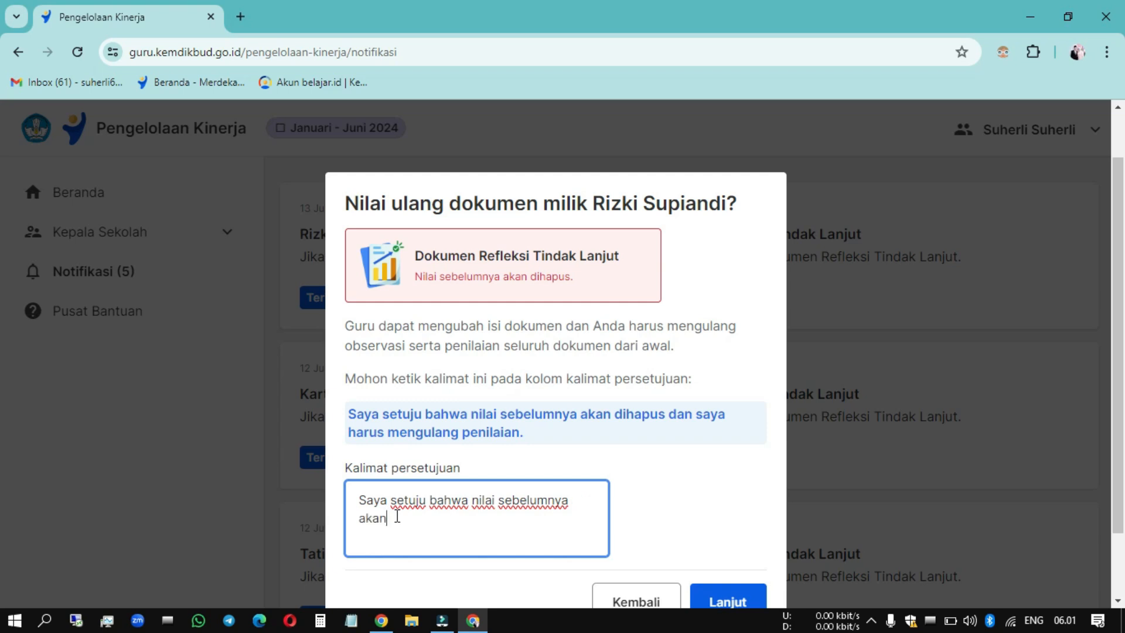
pyautogui.write(' di hapus ')
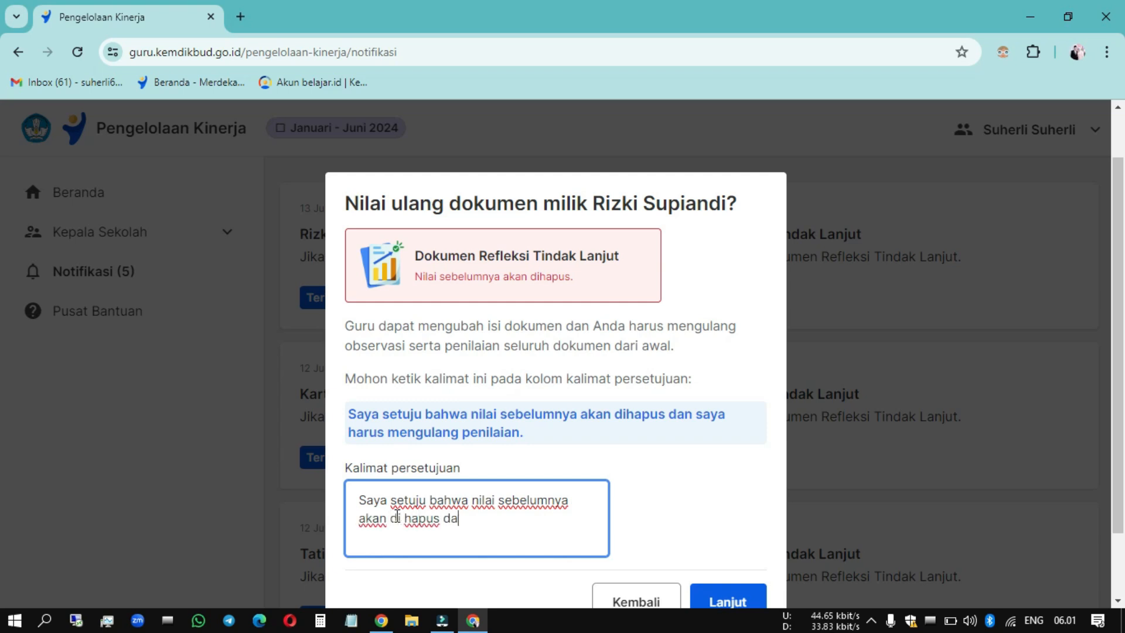
pyautogui.write('dan saya ha')
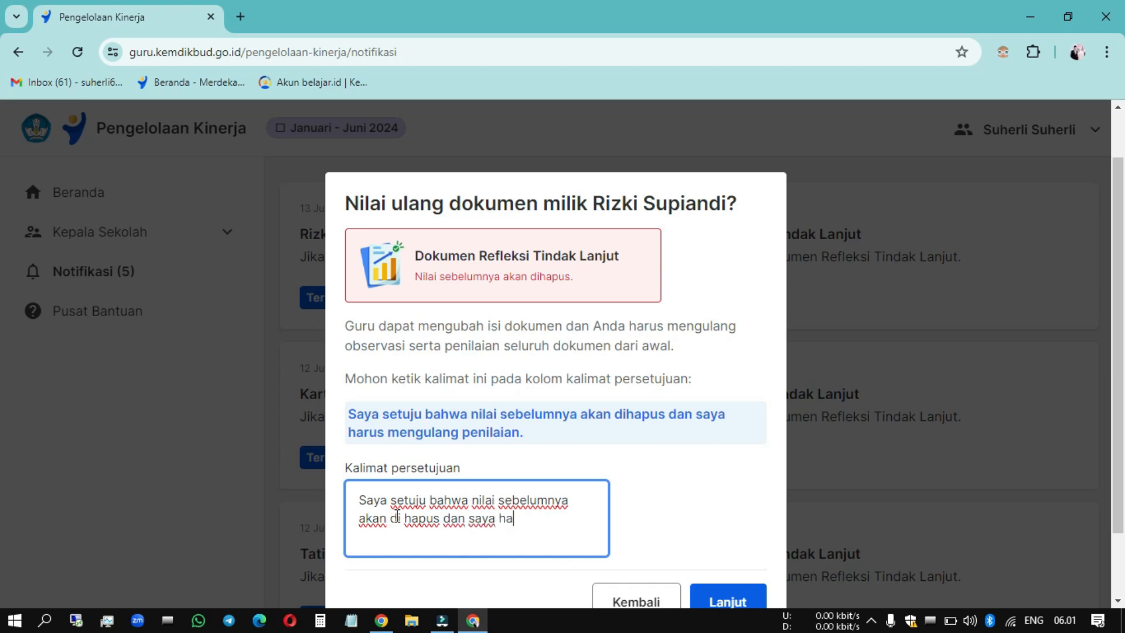
pyautogui.write('rus mengula')
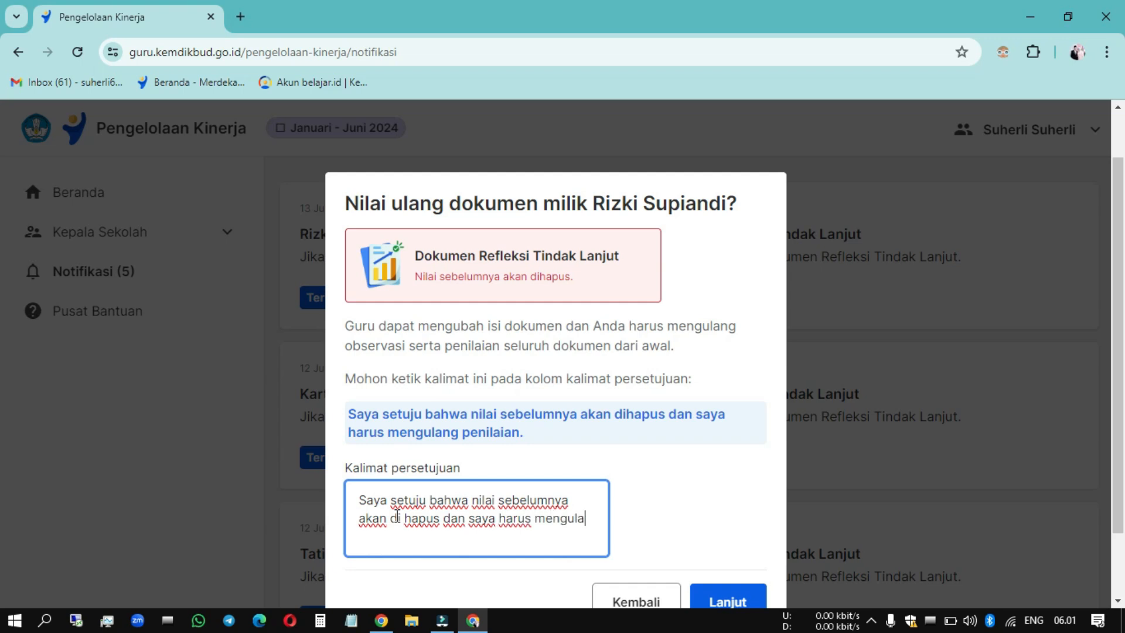
pyautogui.write('ng')
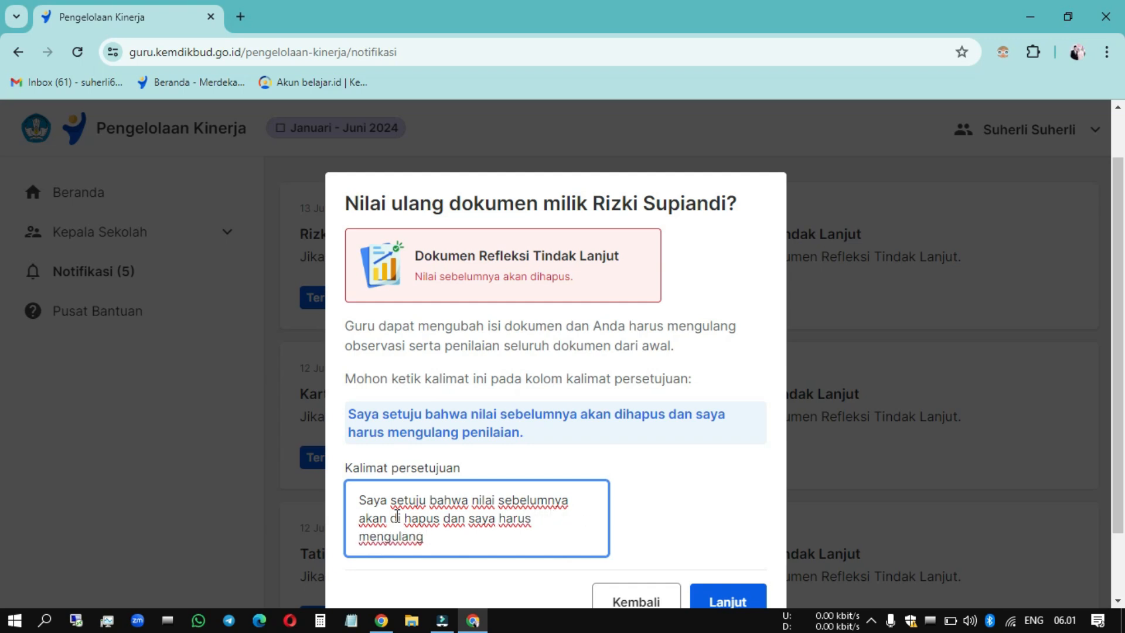
pyautogui.write(' penilaian.')
pyautogui.scroll(-2, 455, 495)
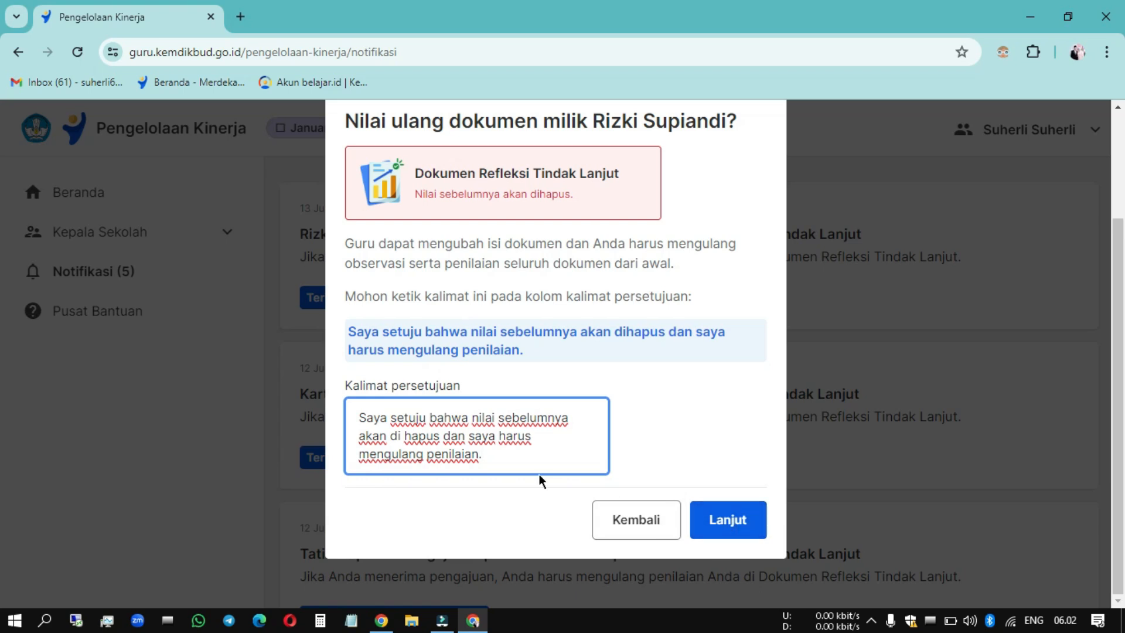
pyautogui.press('BackSpace')
pyautogui.write('.')
# Submit the consent sentence, correcting "di hapus" to "dihapus", and acknowledge the accepted change request.
pyautogui.click(727, 521)
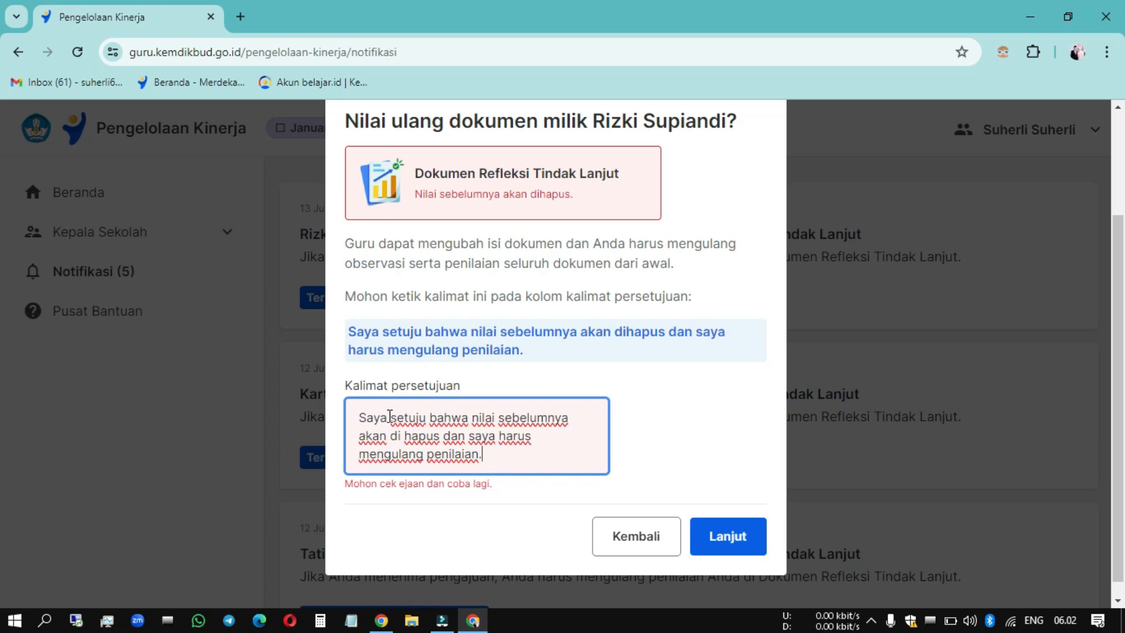
pyautogui.click(735, 533)
pyautogui.click(403, 436)
pyautogui.press('BackSpace')
pyautogui.click(719, 518)
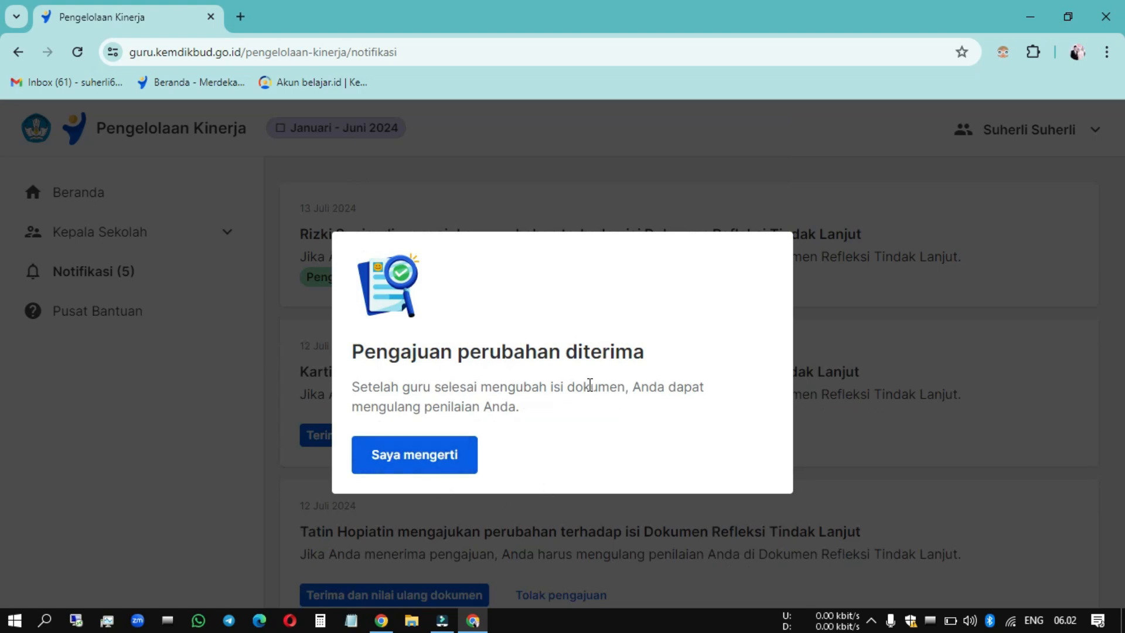
pyautogui.click(464, 452)
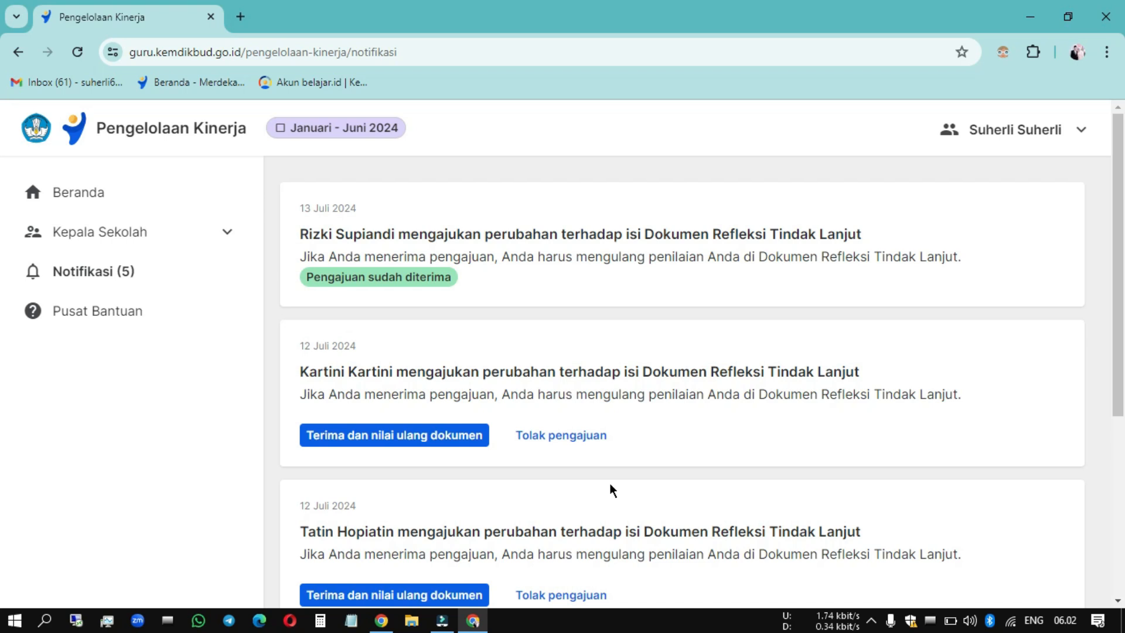
# Switch to the teacher's account in the other Chrome window, reload the Praktik Kinerja page and continue to the Dokumen Refleksi Tindak Lanjut.
pyautogui.click(380, 624)
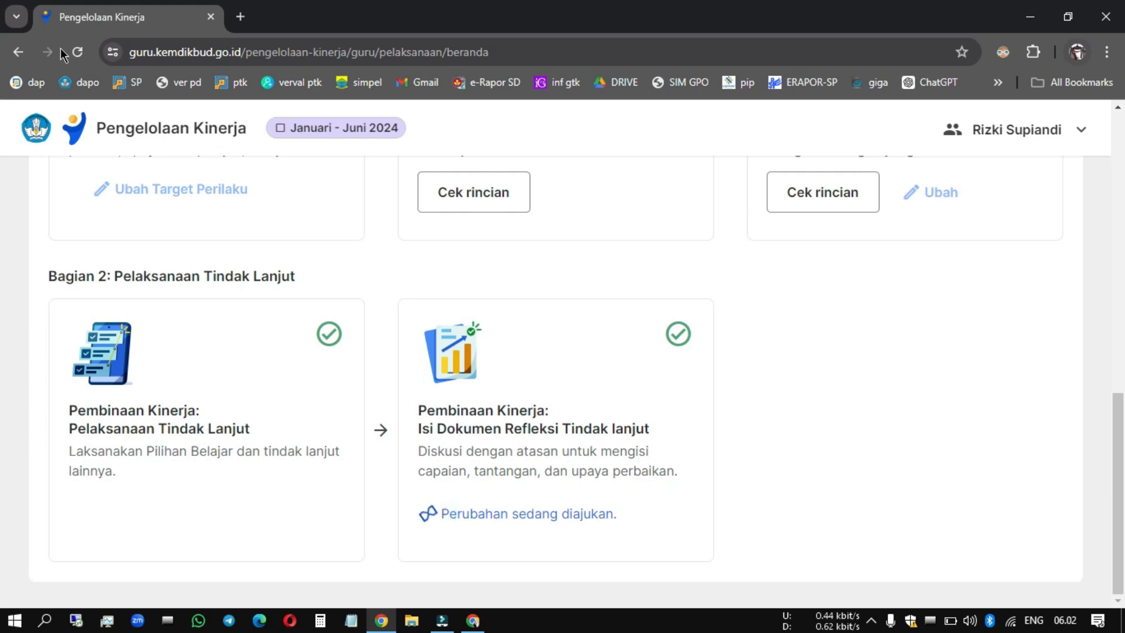
pyautogui.click(78, 52)
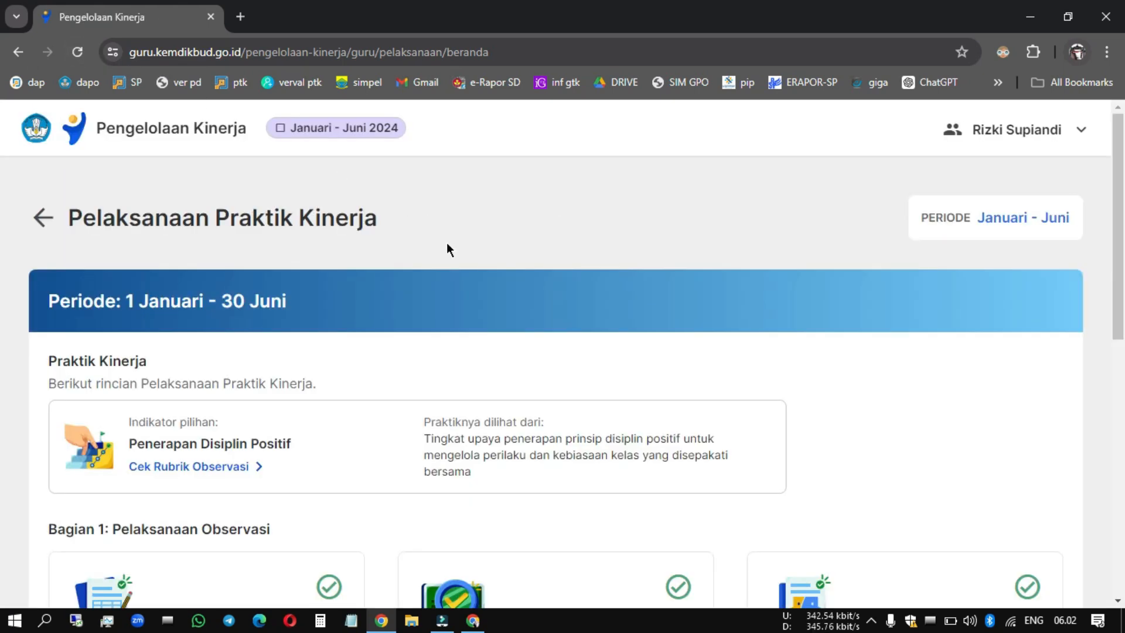
pyautogui.scroll(-10, 446, 250)
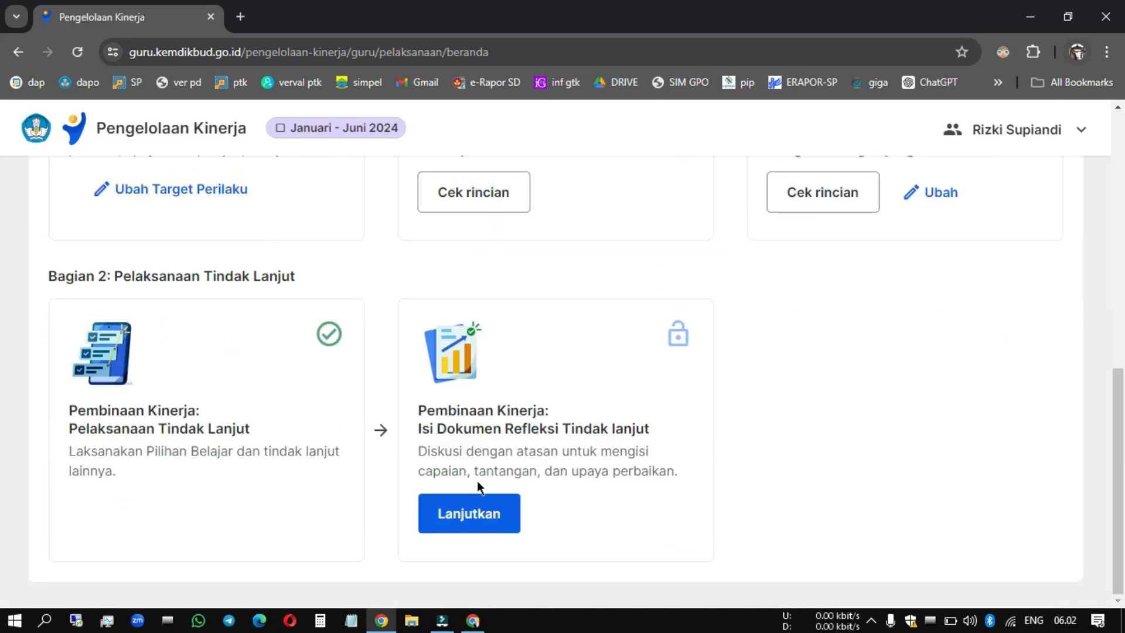
pyautogui.click(459, 508)
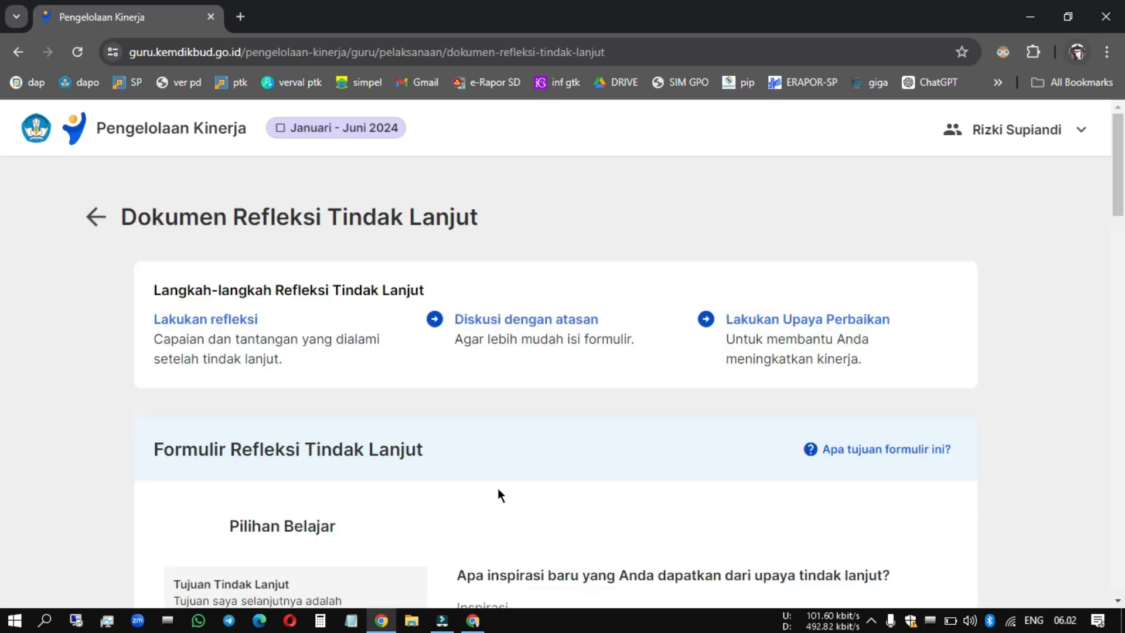
# Submit the teacher's Dokumen Refleksi Tindak Lanjut with its existing answers, acknowledging that its contents can be changed until it is graded.
pyautogui.scroll(-5, 497, 489)
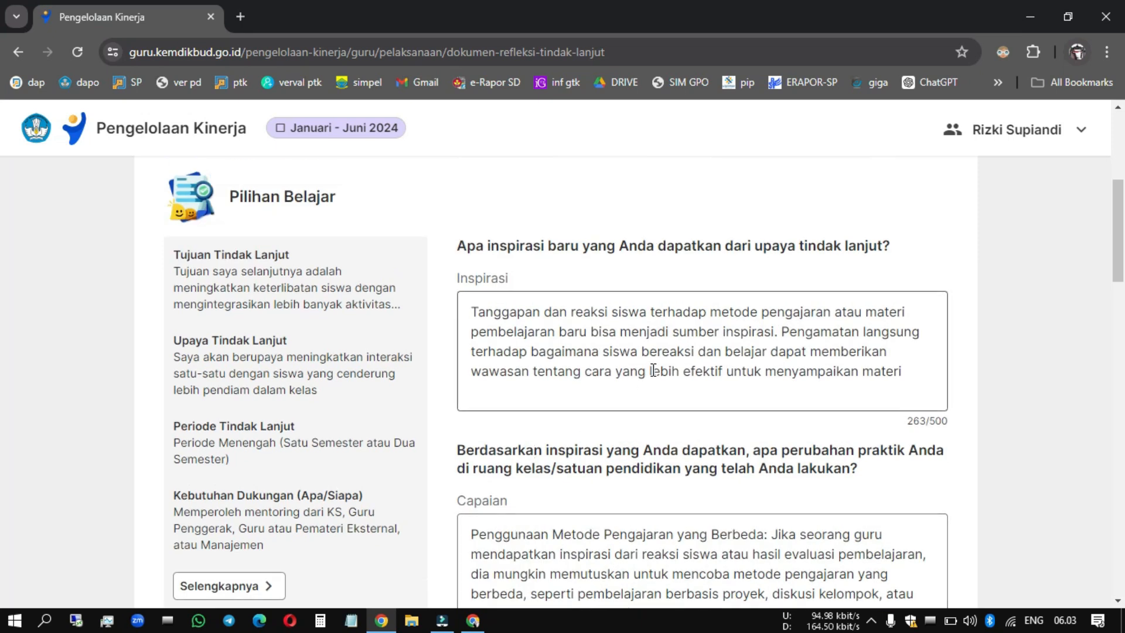
pyautogui.scroll(-15, 653, 370)
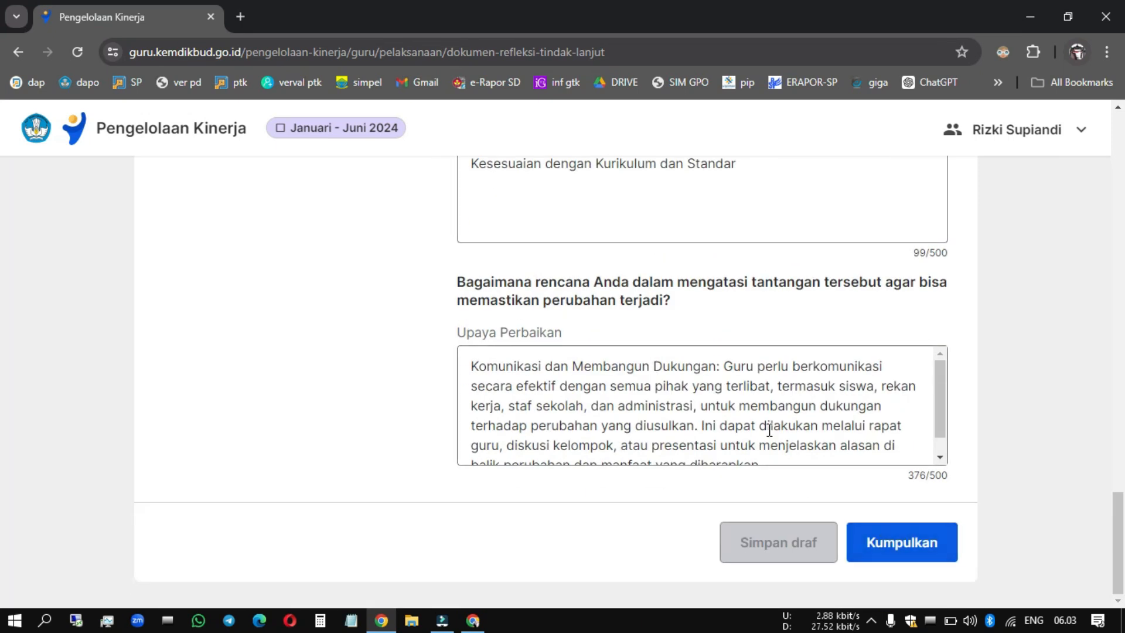
pyautogui.click(909, 539)
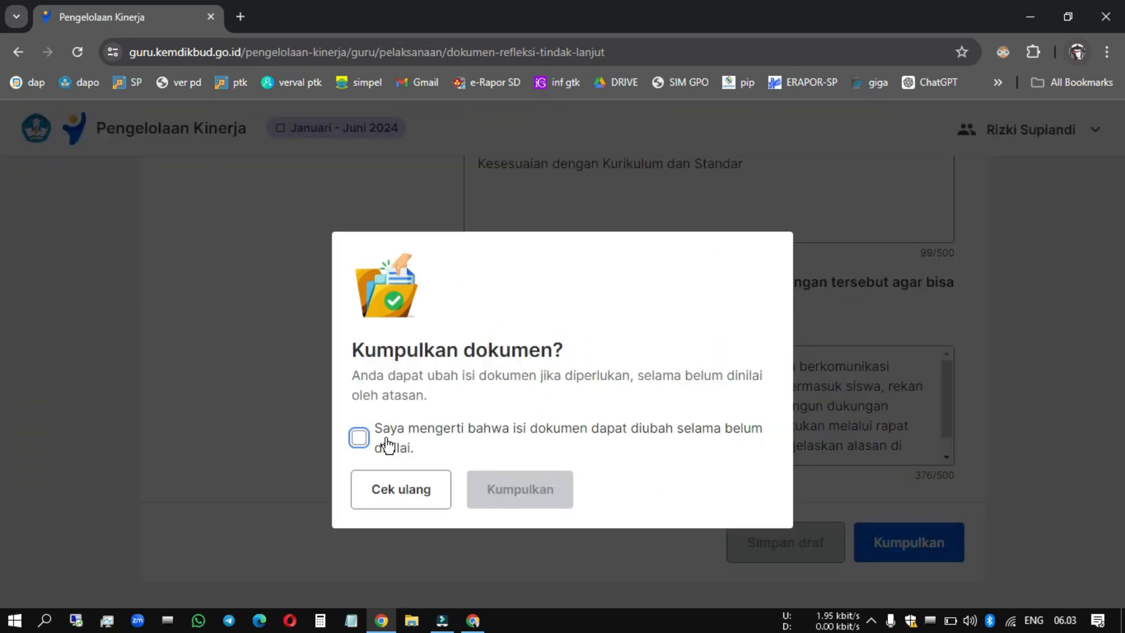
pyautogui.click(364, 440)
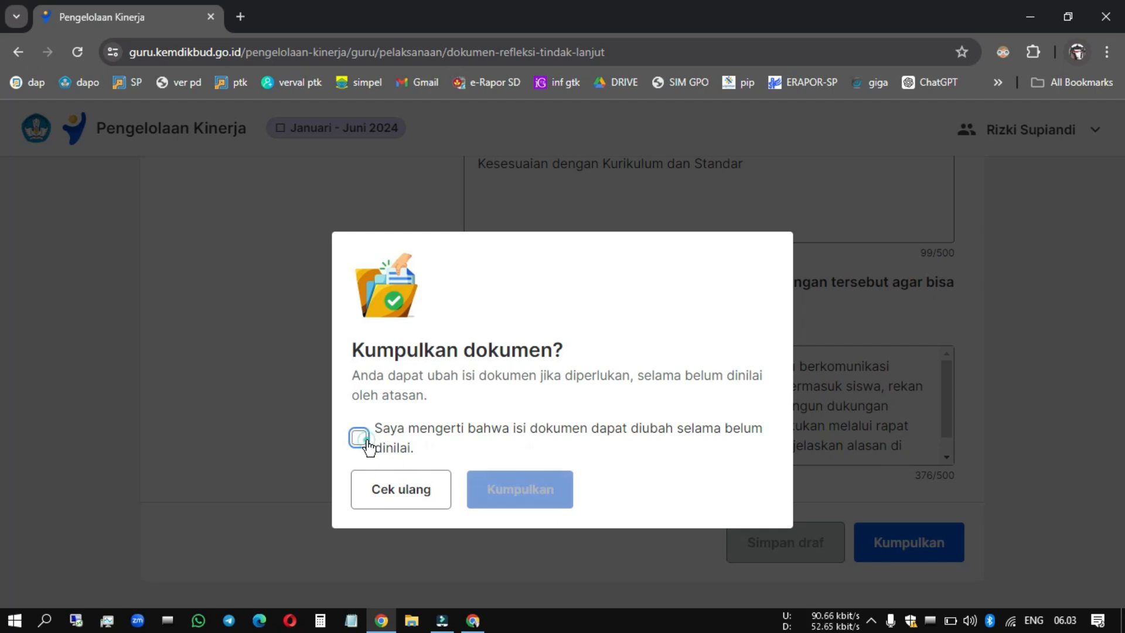
pyautogui.click(513, 488)
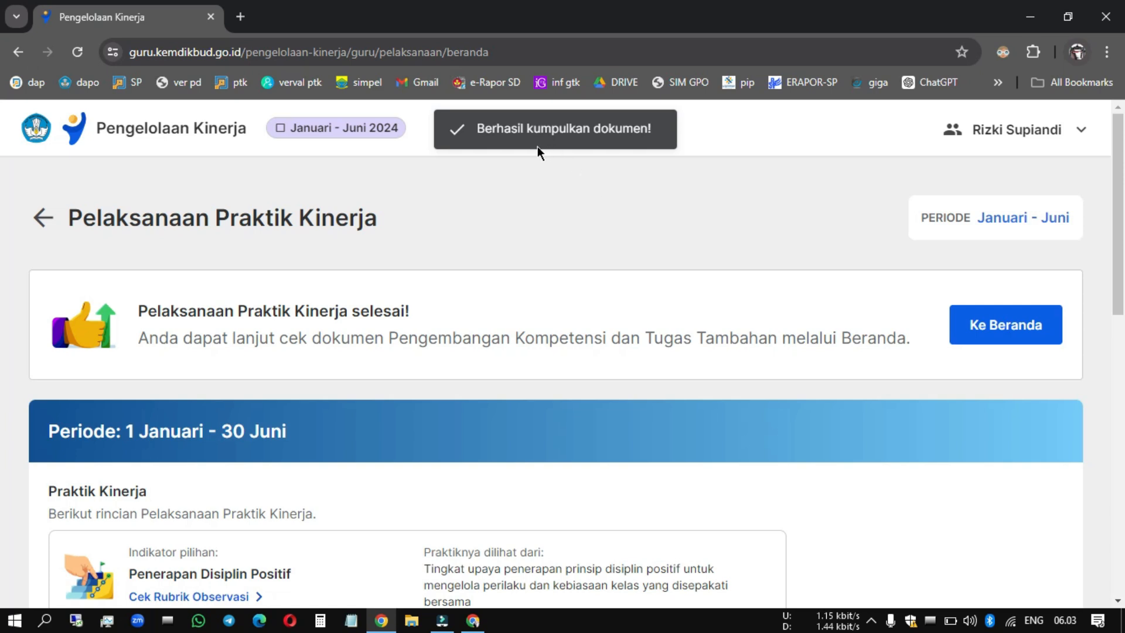
pyautogui.scroll(-10, 588, 216)
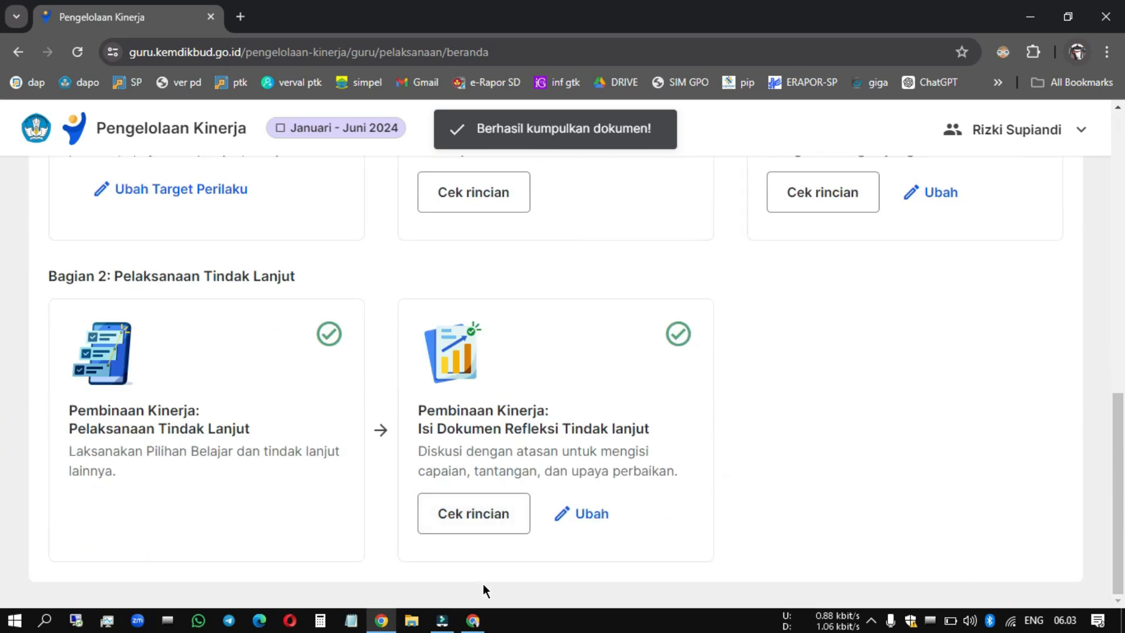
# Return to the principal's account in the other Chrome window and open SD Negeri Girisetra's Penilaian Kinerja teacher list as Pejabat Penilai Kinerja.
pyautogui.click(473, 621)
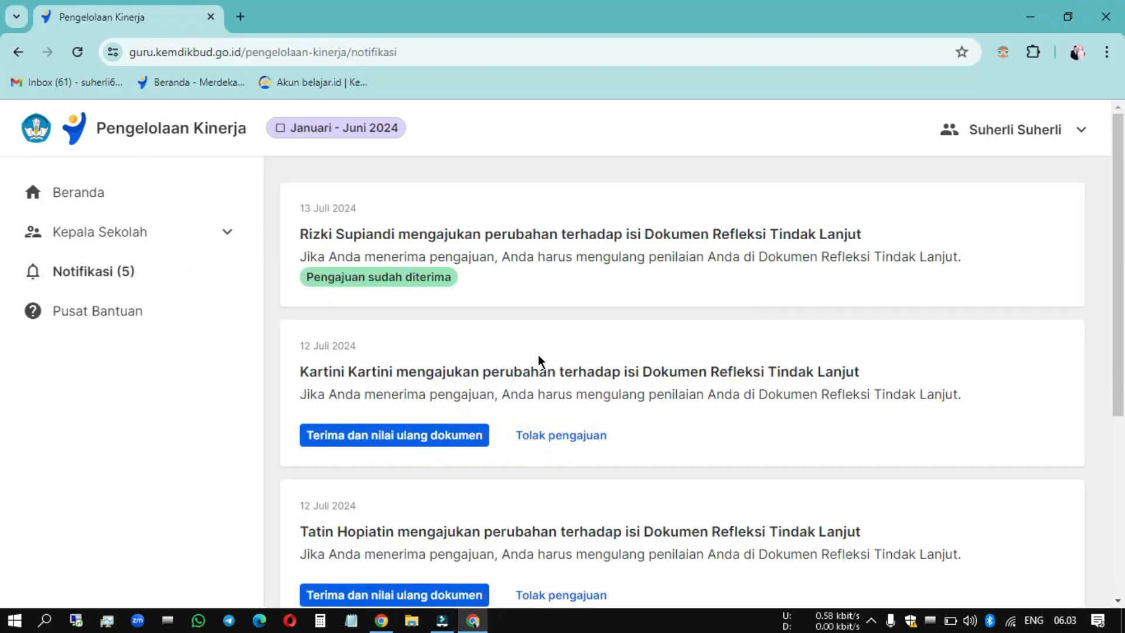
pyautogui.click(174, 240)
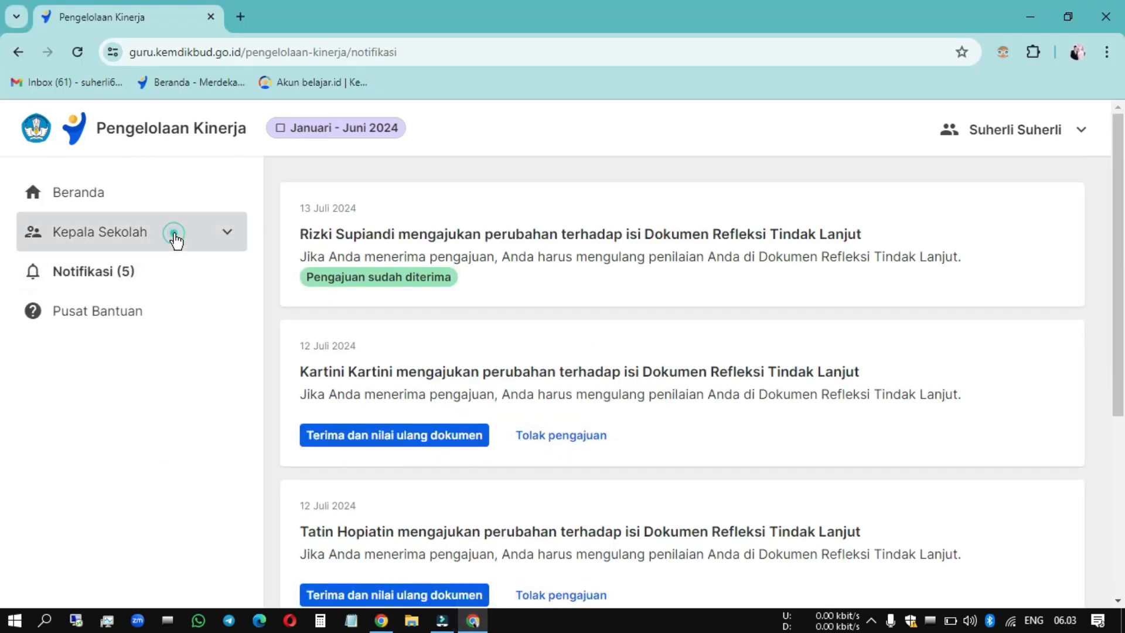
pyautogui.click(143, 322)
pyautogui.scroll(-7, 514, 359)
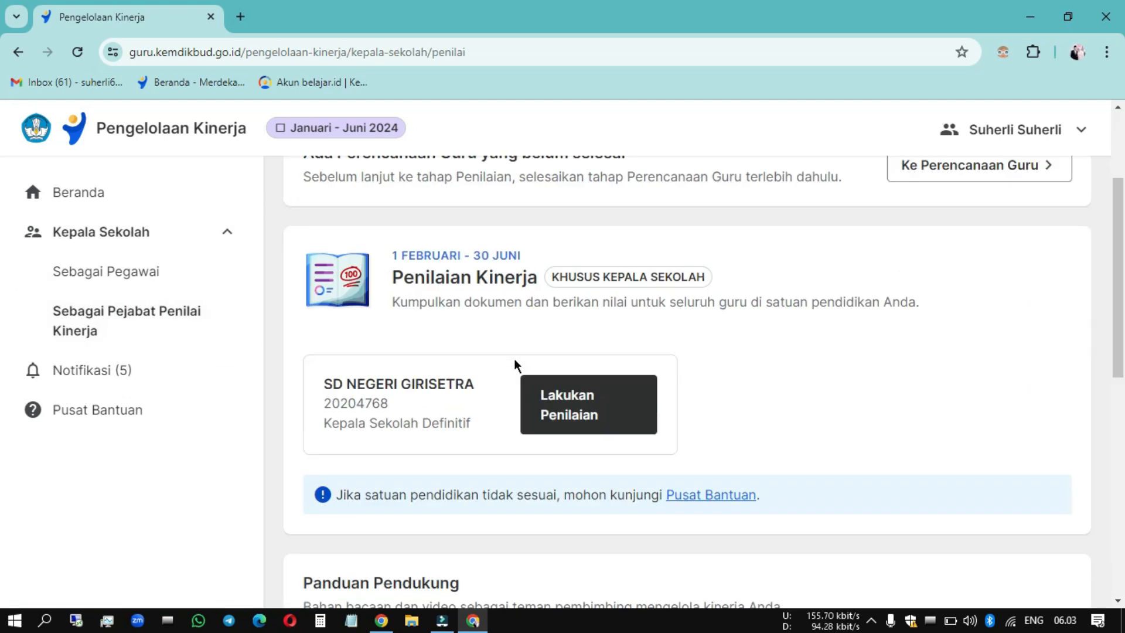
pyautogui.scroll(2, 595, 296)
pyautogui.click(598, 262)
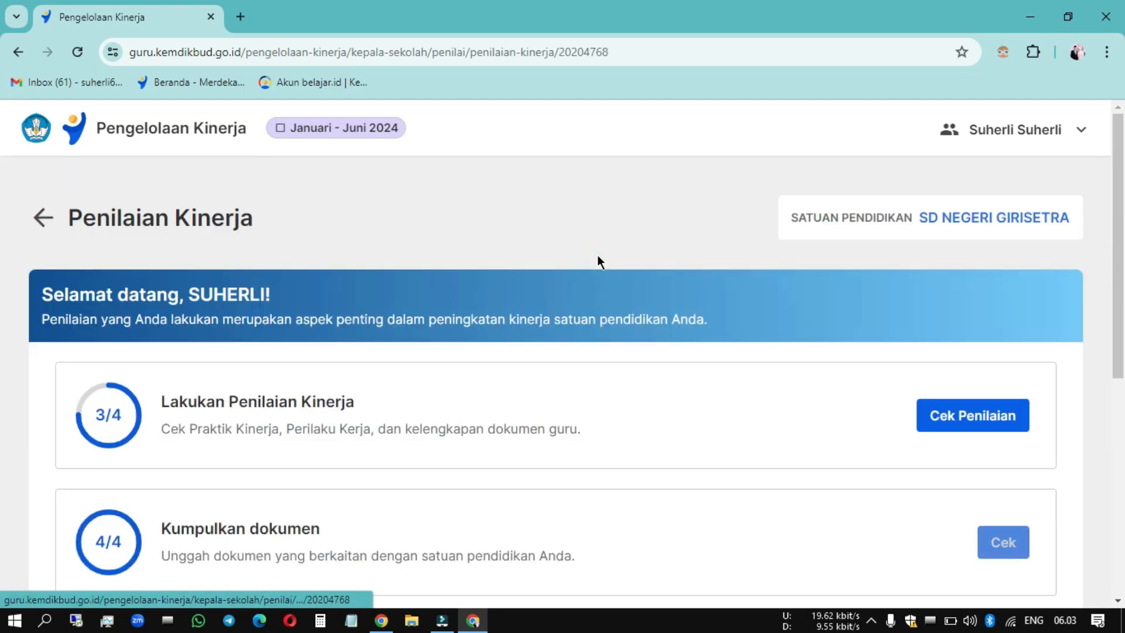
pyautogui.scroll(-1, 597, 255)
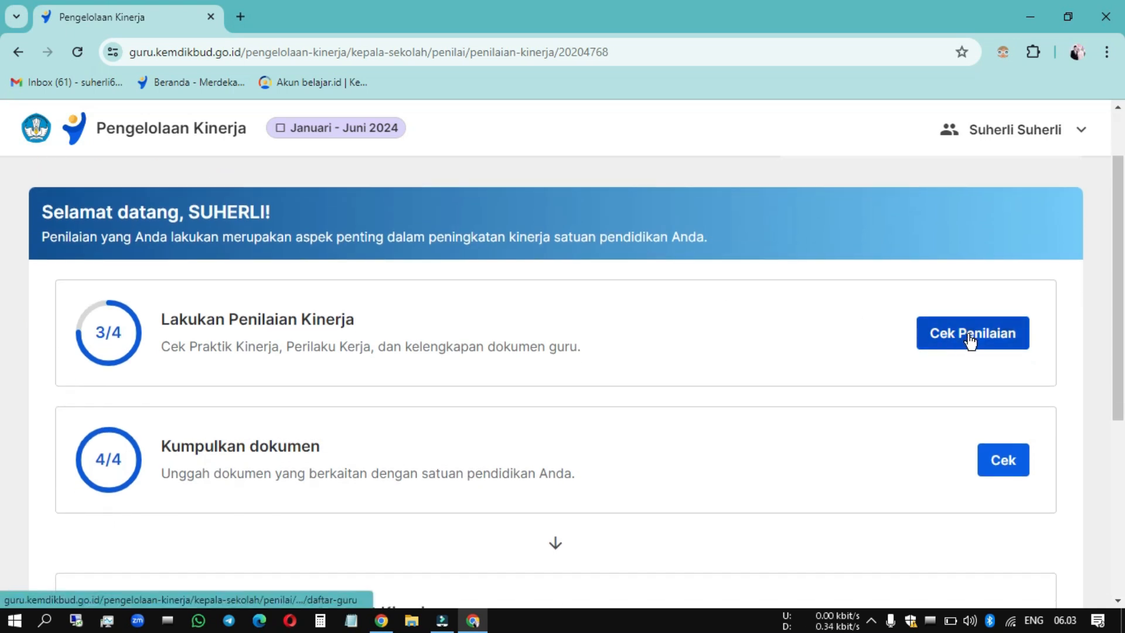
pyautogui.click(971, 340)
# Open the Praktik Kinerja assessment of the teacher awaiting Nilai refleksi tindak lanjut and open the Dokumen Refleksi Tindak Lanjut for grading.
pyautogui.scroll(-4, 406, 336)
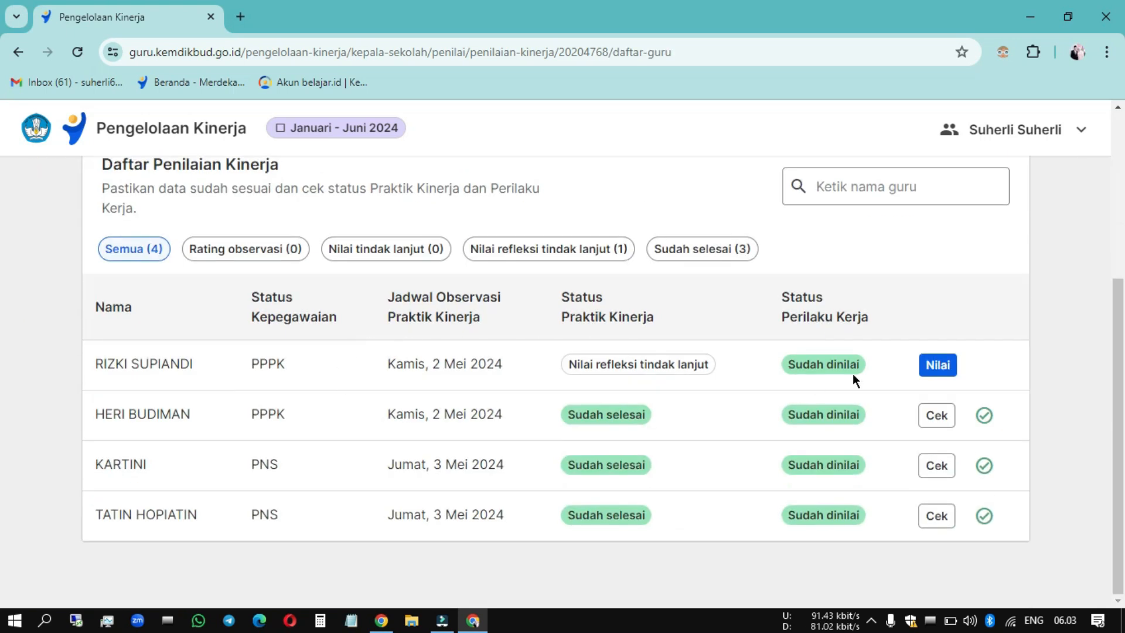
pyautogui.click(936, 365)
pyautogui.scroll(-2, 362, 351)
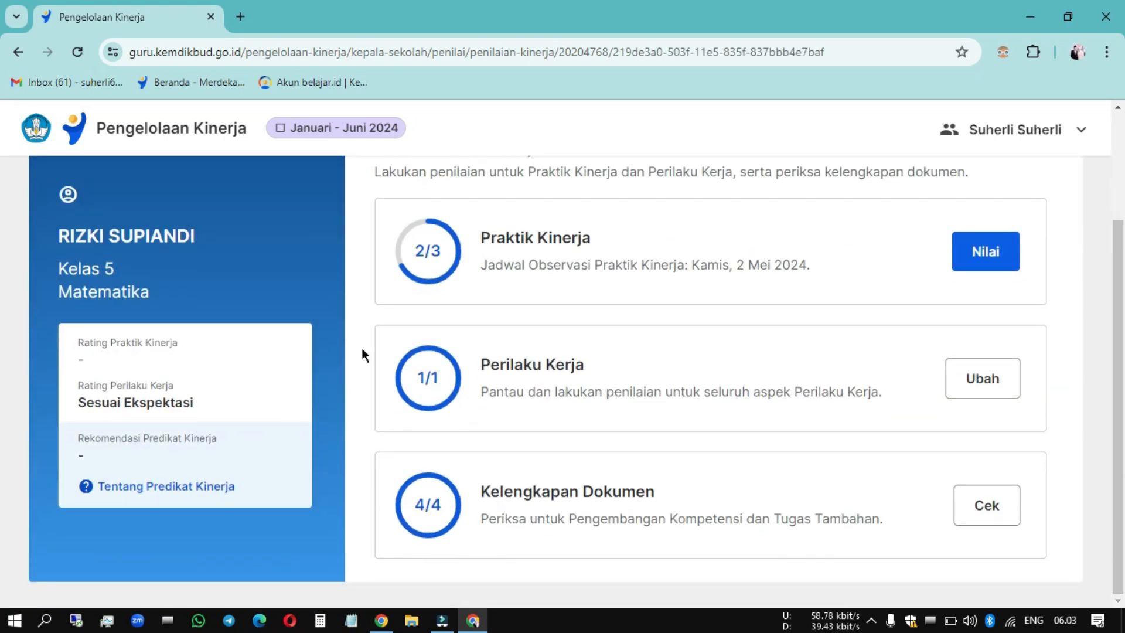
pyautogui.click(986, 265)
pyautogui.scroll(-10, 741, 331)
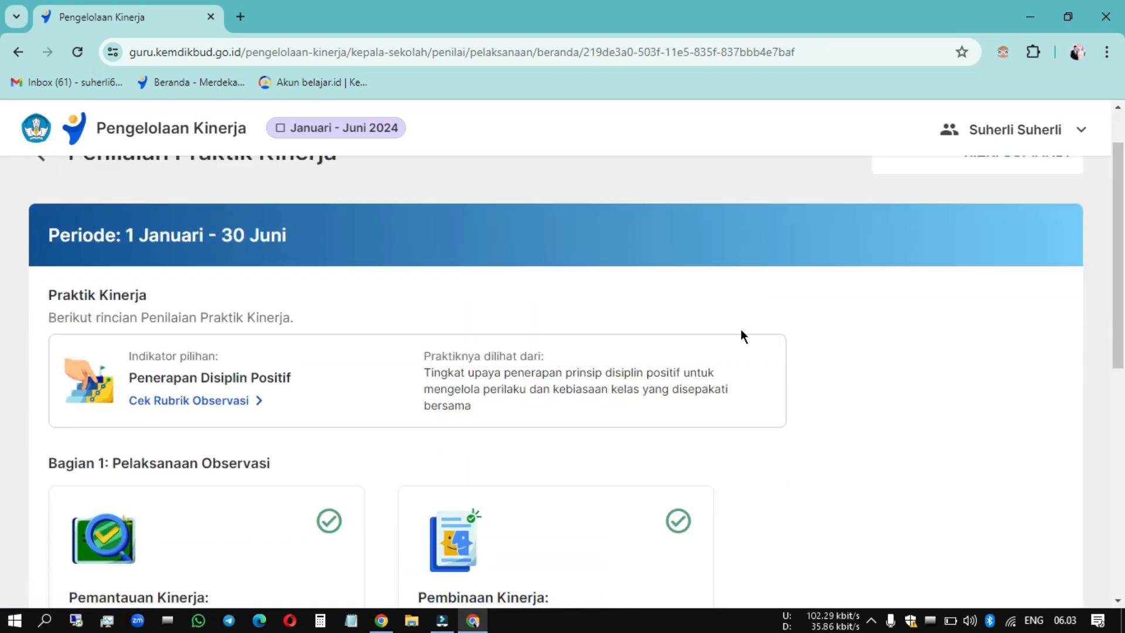
pyautogui.click(462, 519)
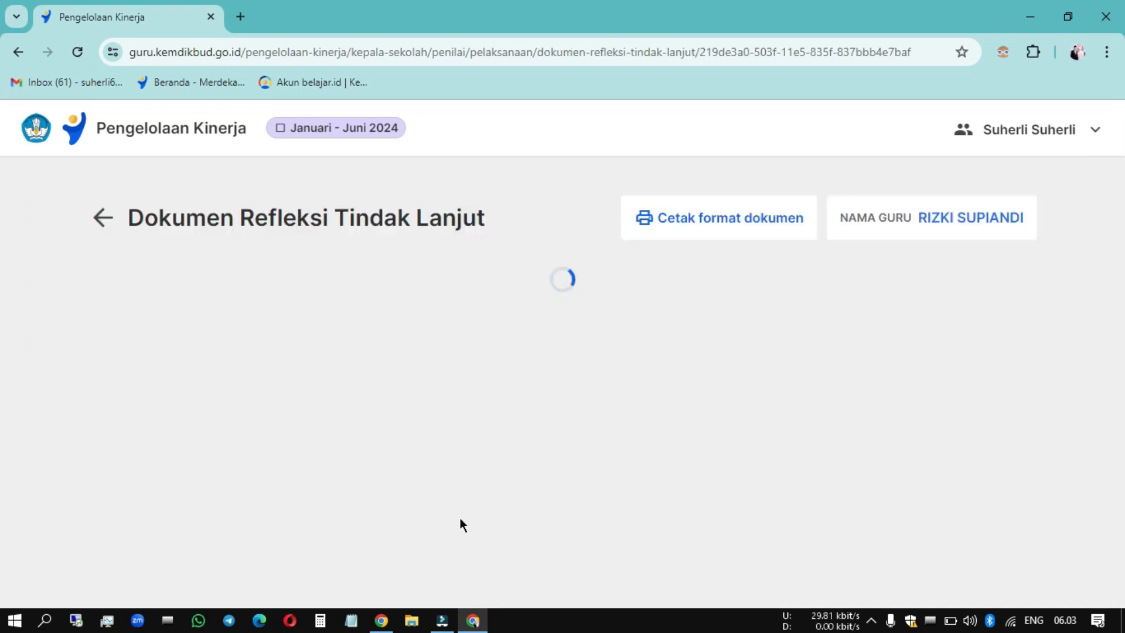
pyautogui.scroll(-3, 384, 448)
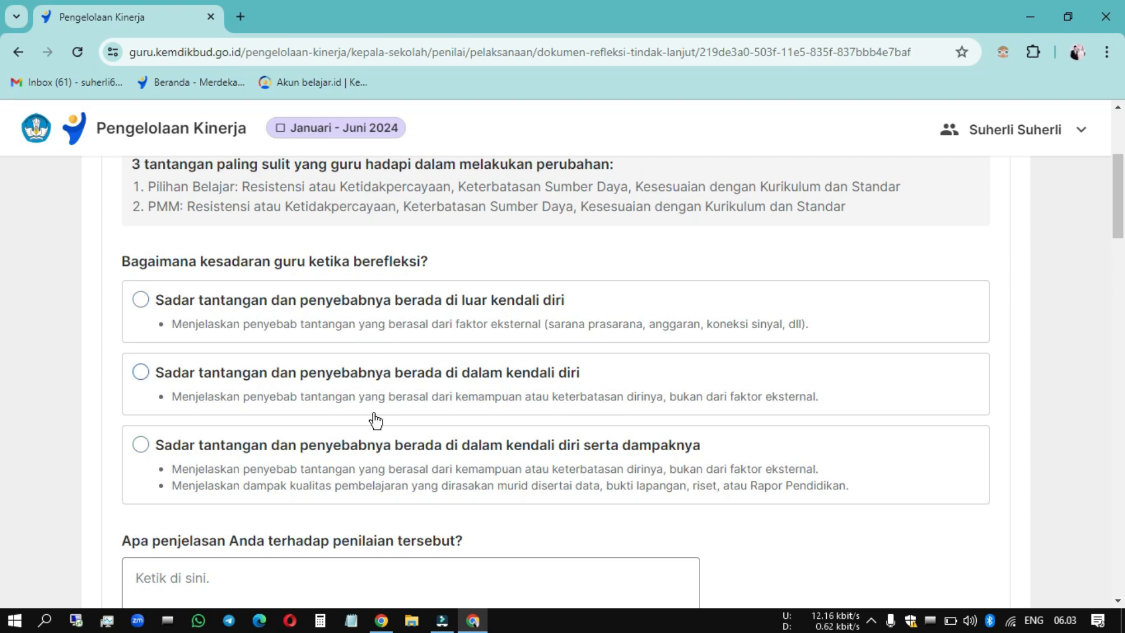
# Rate the teacher's reflection effort as "Sadar tantangan dan penyebabnya berada di dalam kendali diri", enter "sesuai" as the explanation and copy it.
pyautogui.scroll(-1, 382, 475)
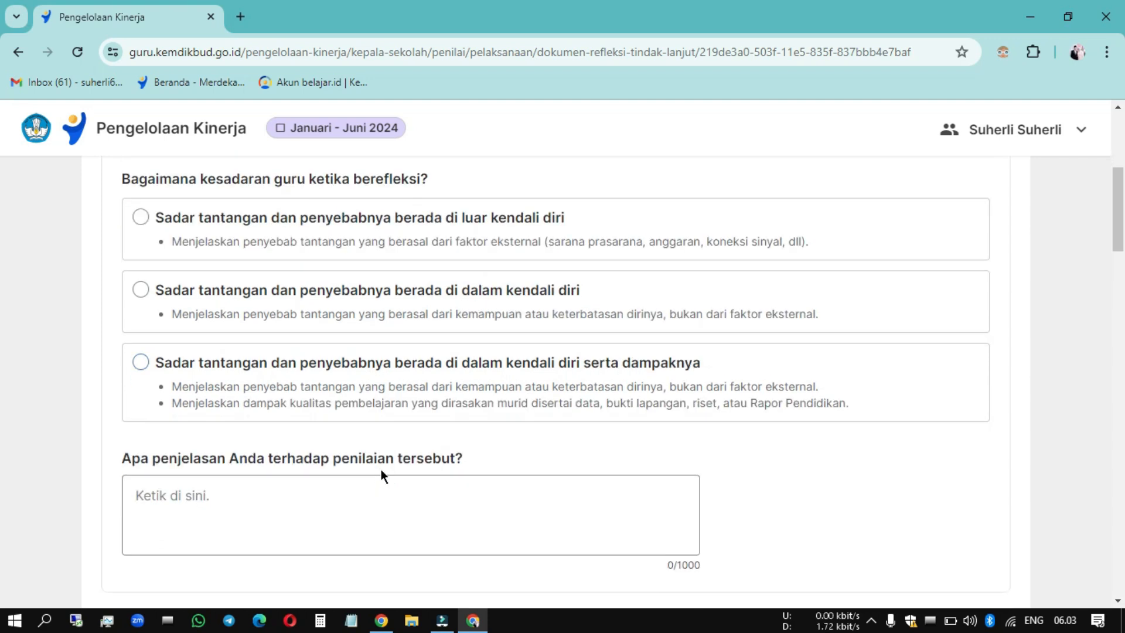
pyautogui.click(183, 291)
pyautogui.click(234, 517)
pyautogui.write('sesuaui')
pyautogui.hotkey('ctrl', 'a')
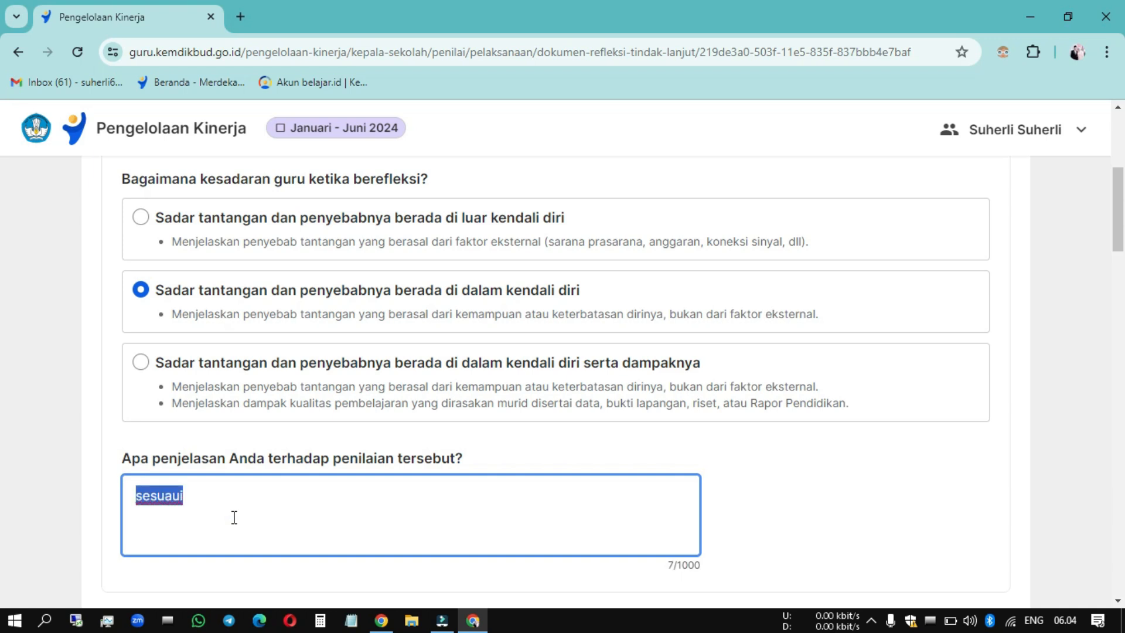
pyautogui.press('BackSpace')
pyautogui.write('ses')
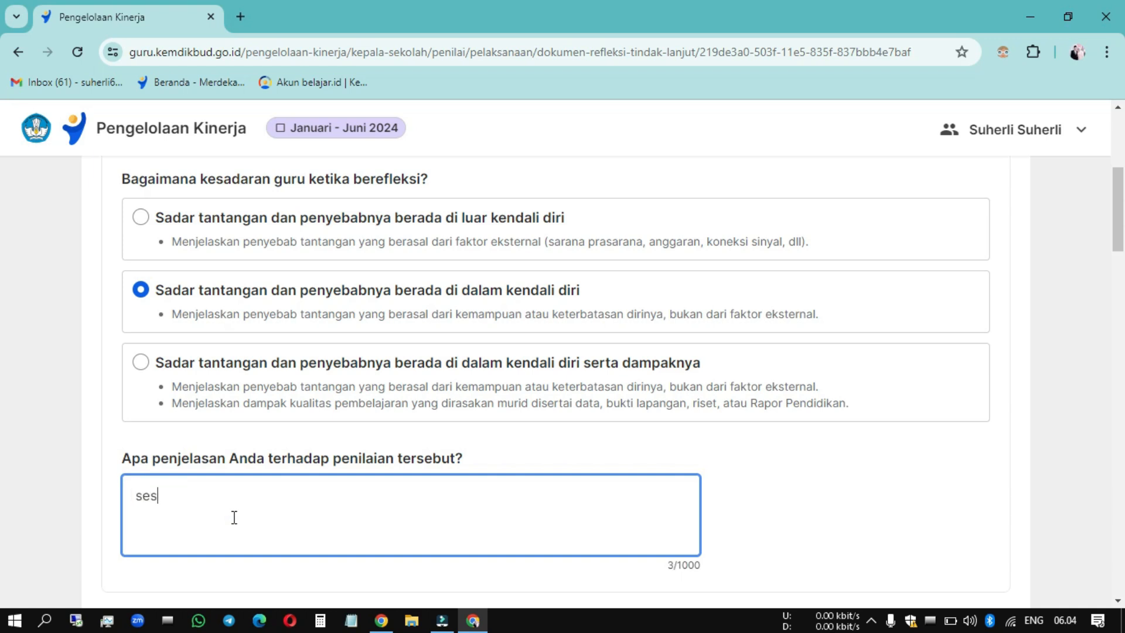
pyautogui.write('uai')
pyautogui.hotkey('ctrl', 'a')
pyautogui.hotkey('ctrl', 'c')
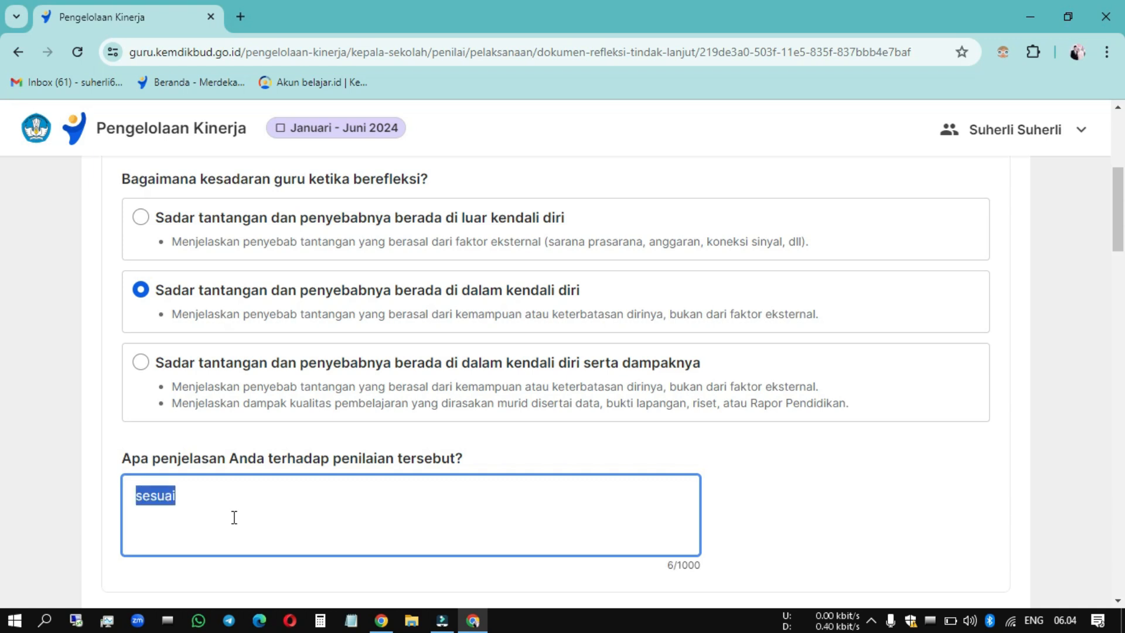
# Rate Nilai Upaya Mempelajari Guru as "Mempraktikkan inspirasi dari upaya tindak lanjut" and paste "sesuai" as its explanation.
pyautogui.scroll(-10, 304, 539)
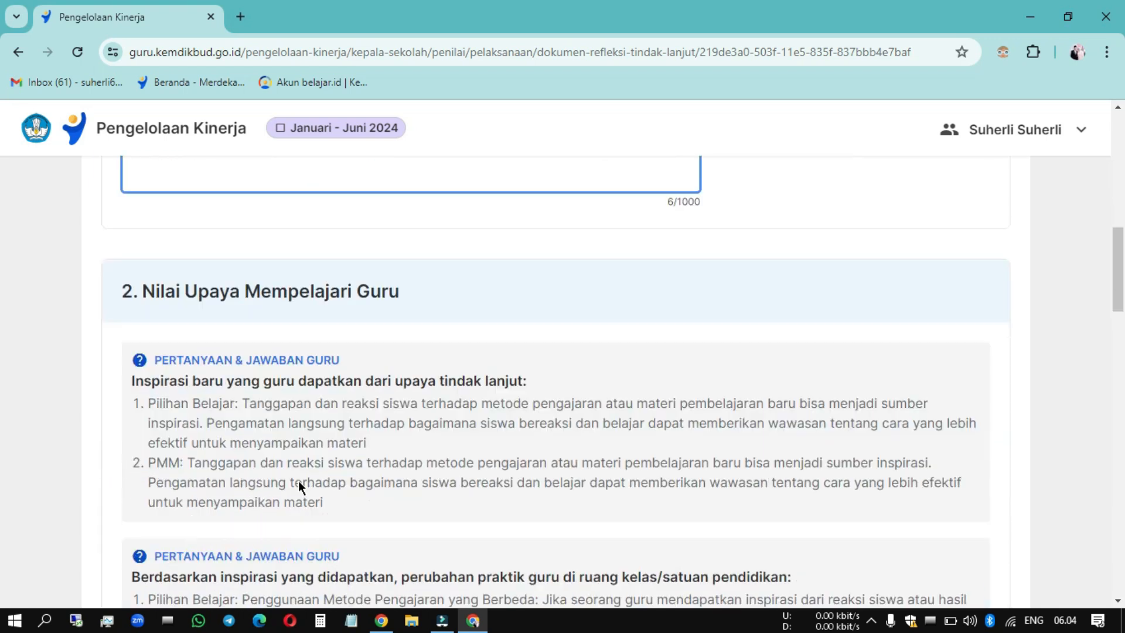
pyautogui.scroll(-4, 271, 428)
pyautogui.click(187, 505)
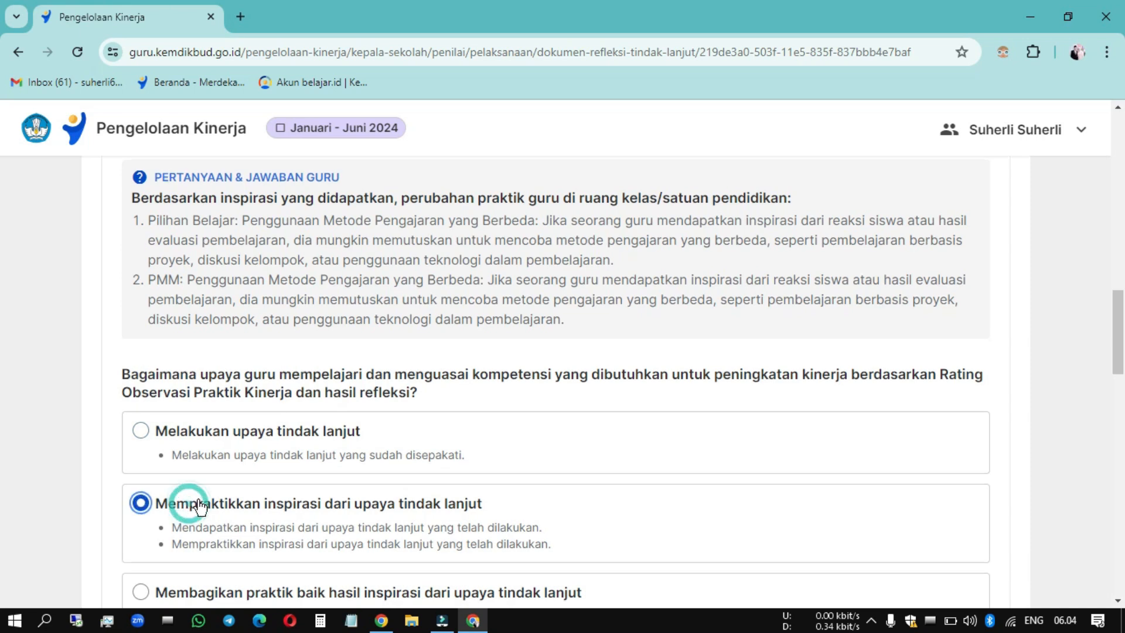
pyautogui.scroll(-4, 266, 479)
pyautogui.click(267, 479)
pyautogui.hotkey('ctrl', 'v')
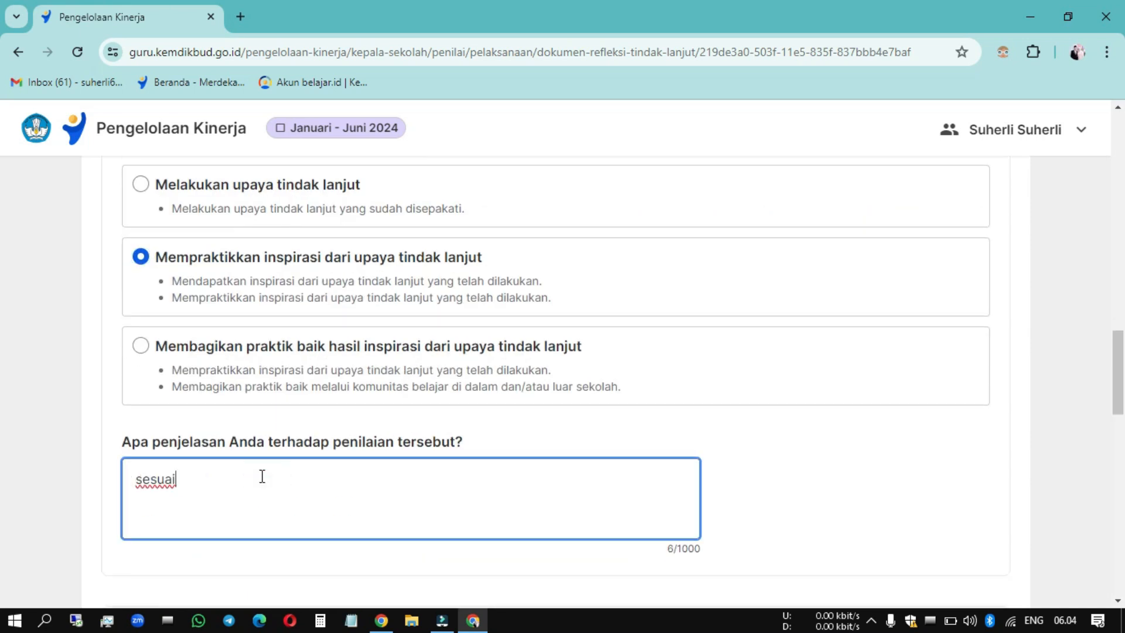
# Rate the teacher's performance improvement as "Upaya melakukan peningkatan kinerja sejalan dengan ekspektasi atasan" with the copied explanation "sesuai".
pyautogui.scroll(-10, 261, 476)
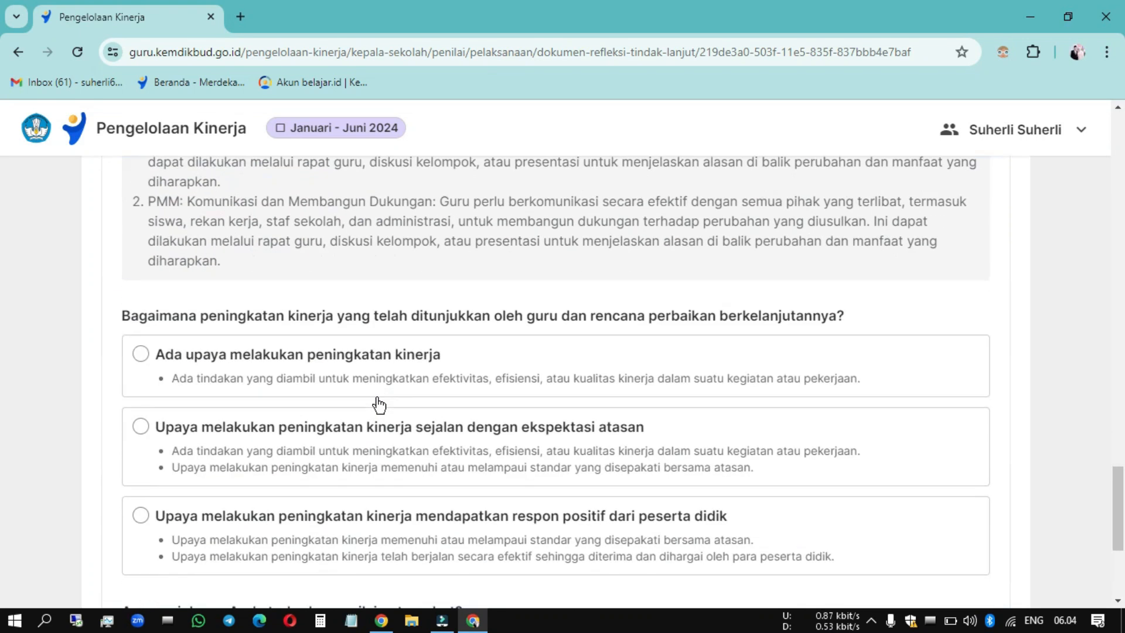
pyautogui.click(217, 346)
pyautogui.scroll(-3, 287, 394)
pyautogui.click(285, 391)
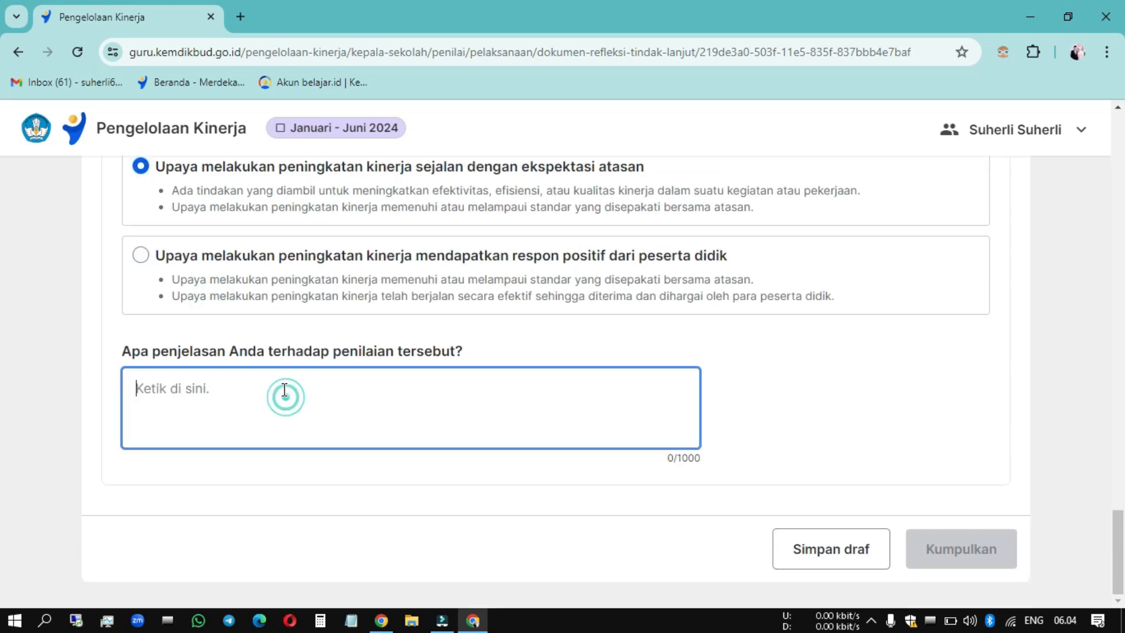
pyautogui.hotkey('ctrl', 'v')
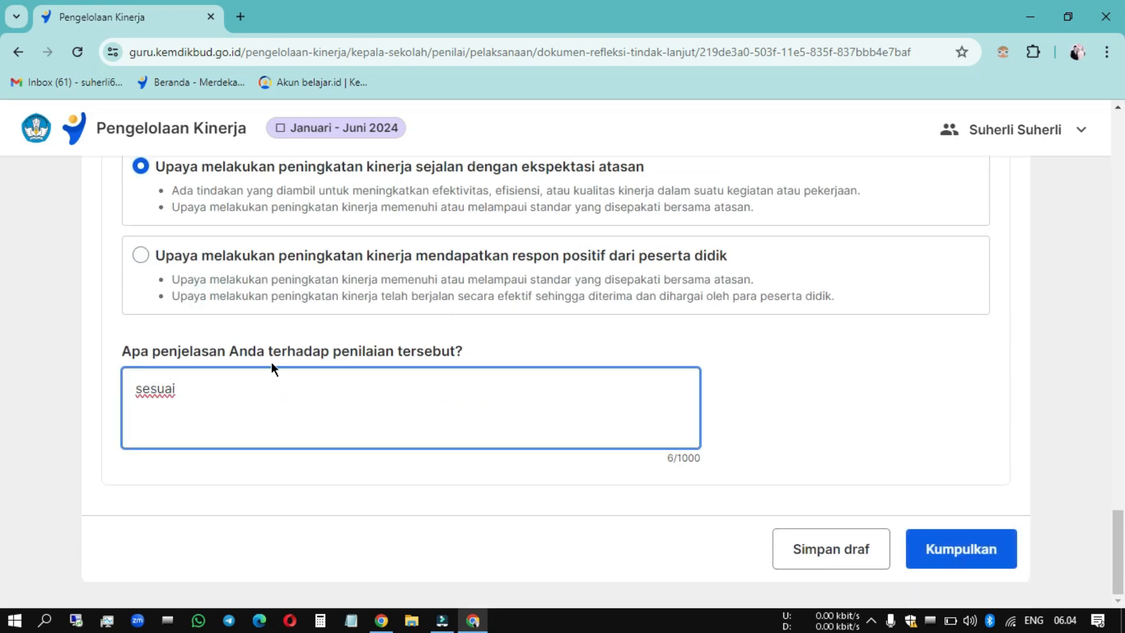
# Submit the grades for the Dokumen Refleksi Tindak Lanjut, acknowledging that they cannot be changed once submitted.
pyautogui.click(965, 549)
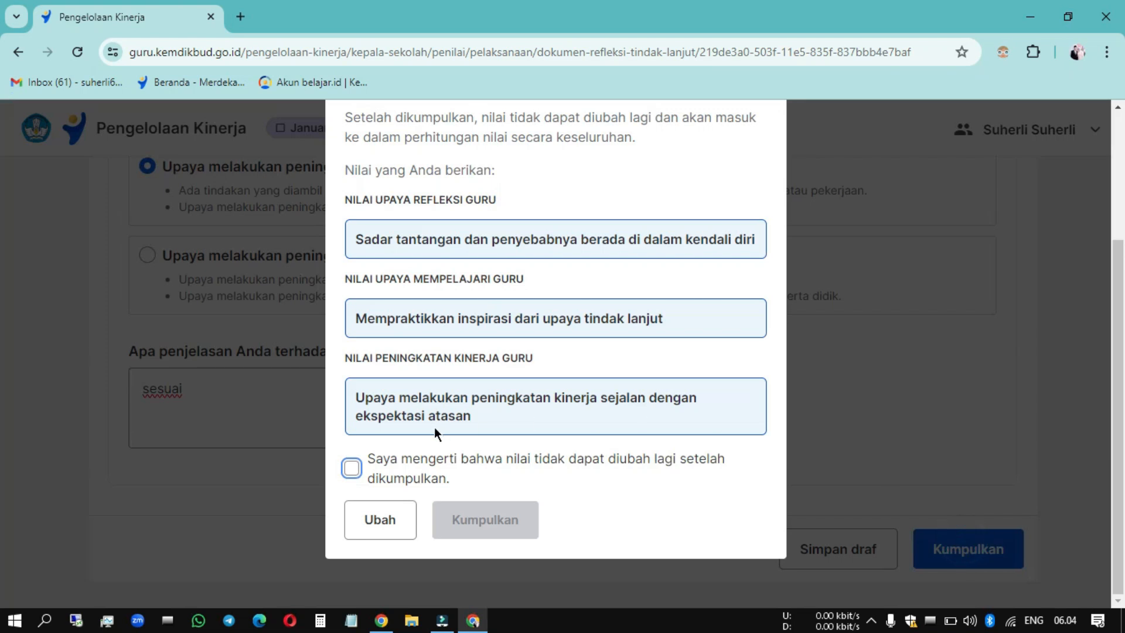
pyautogui.click(363, 470)
pyautogui.click(485, 521)
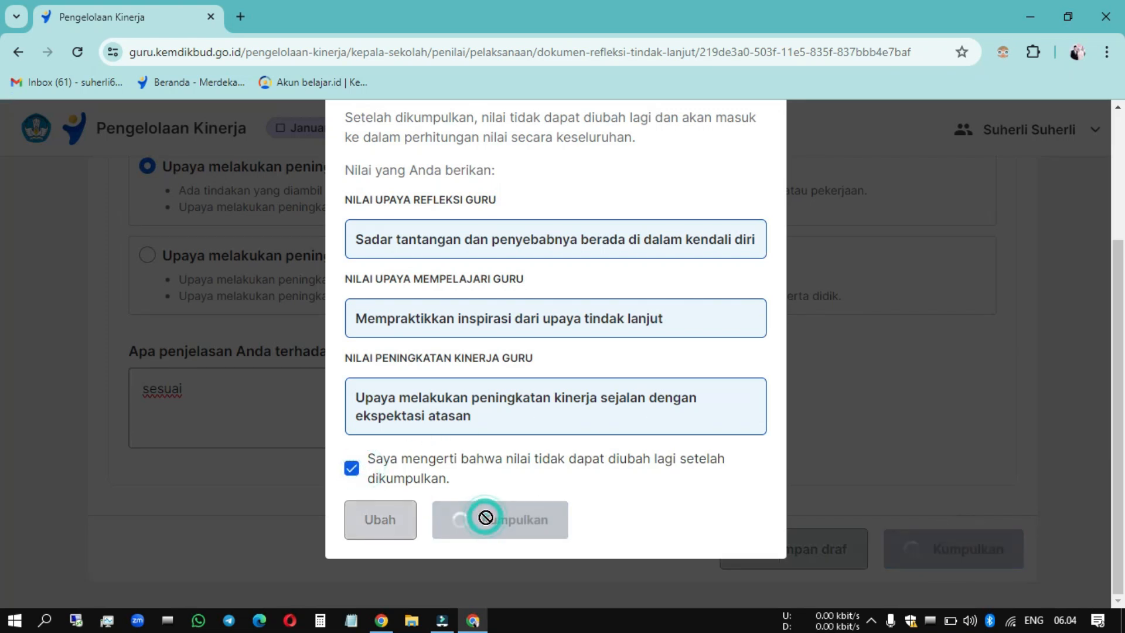
# Return to the teacher's Rincian Penilaian Kinerja page and check the Praktik Kinerja and Perilaku Kerja ratings and the recommended Predikat Kinerja.
pyautogui.scroll(-10, 487, 511)
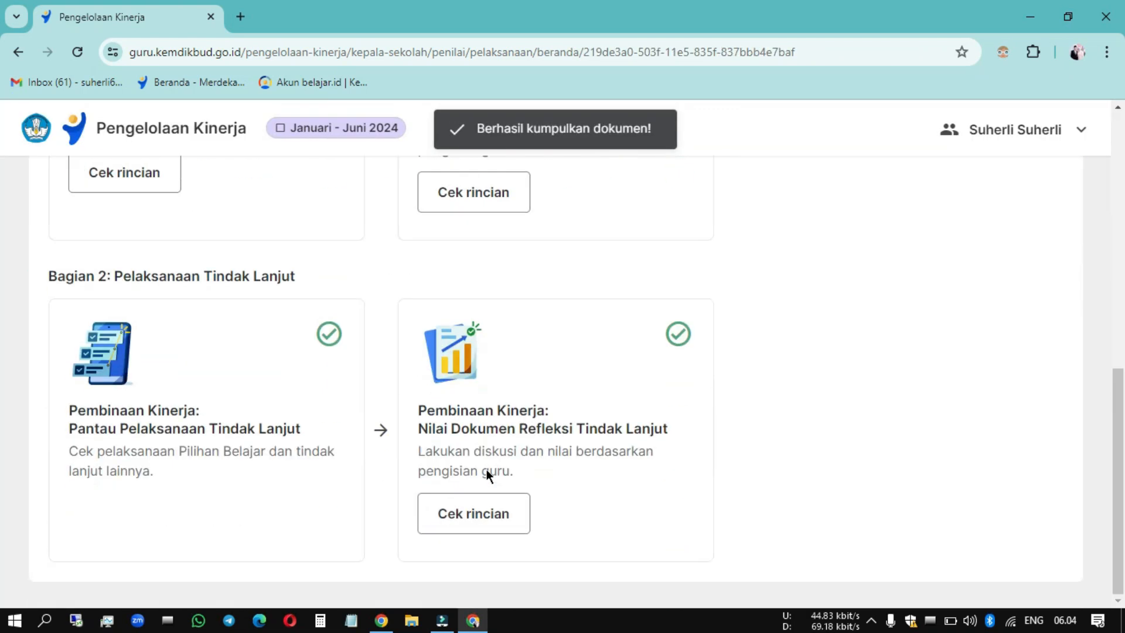
pyautogui.scroll(9, 487, 465)
pyautogui.scroll(1, 487, 462)
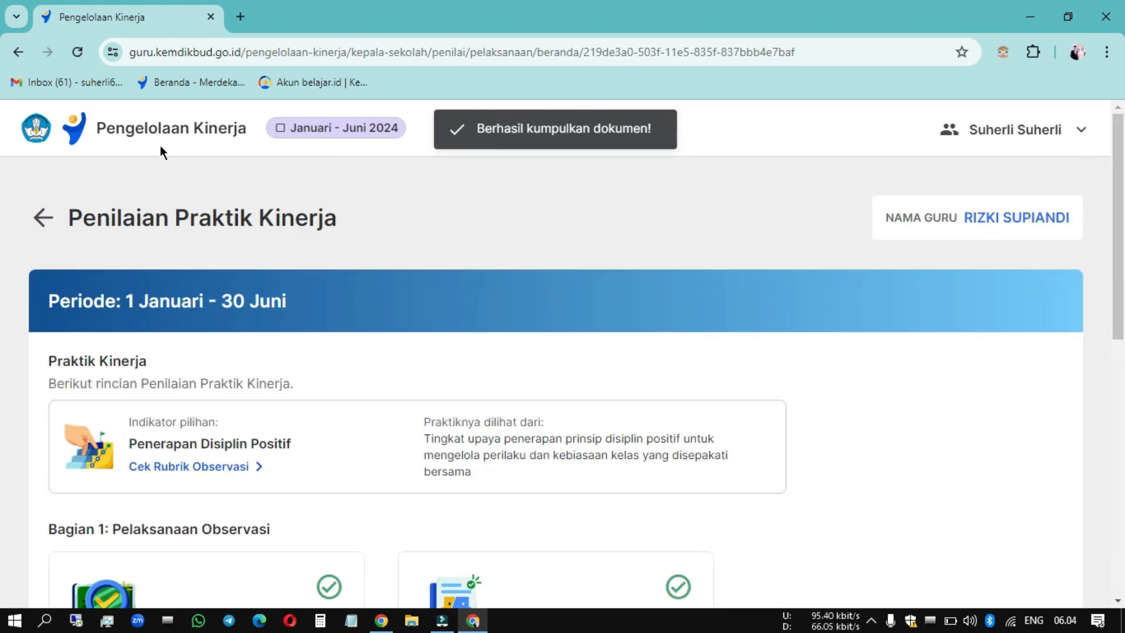
pyautogui.click(46, 227)
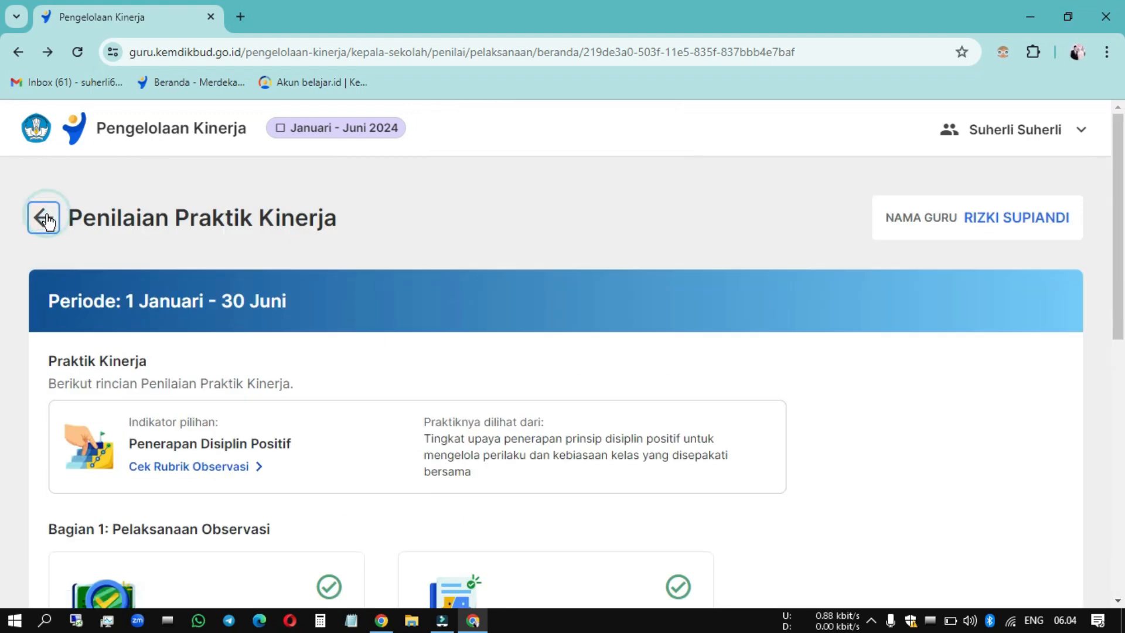
pyautogui.click(42, 229)
pyautogui.scroll(-2, 126, 321)
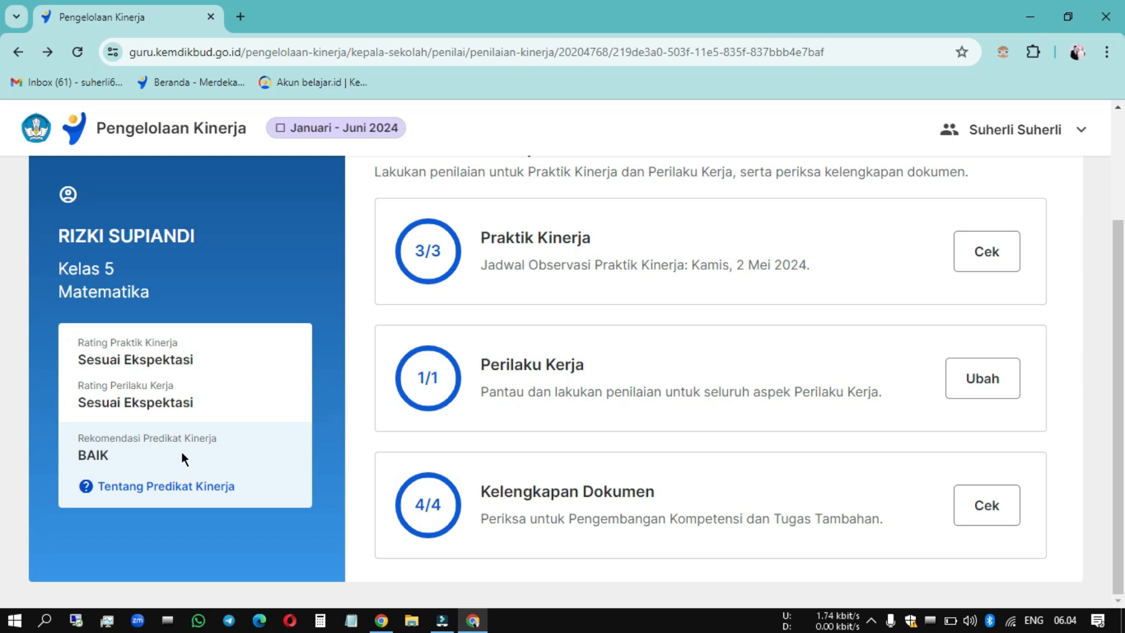
pyautogui.scroll(3, 181, 454)
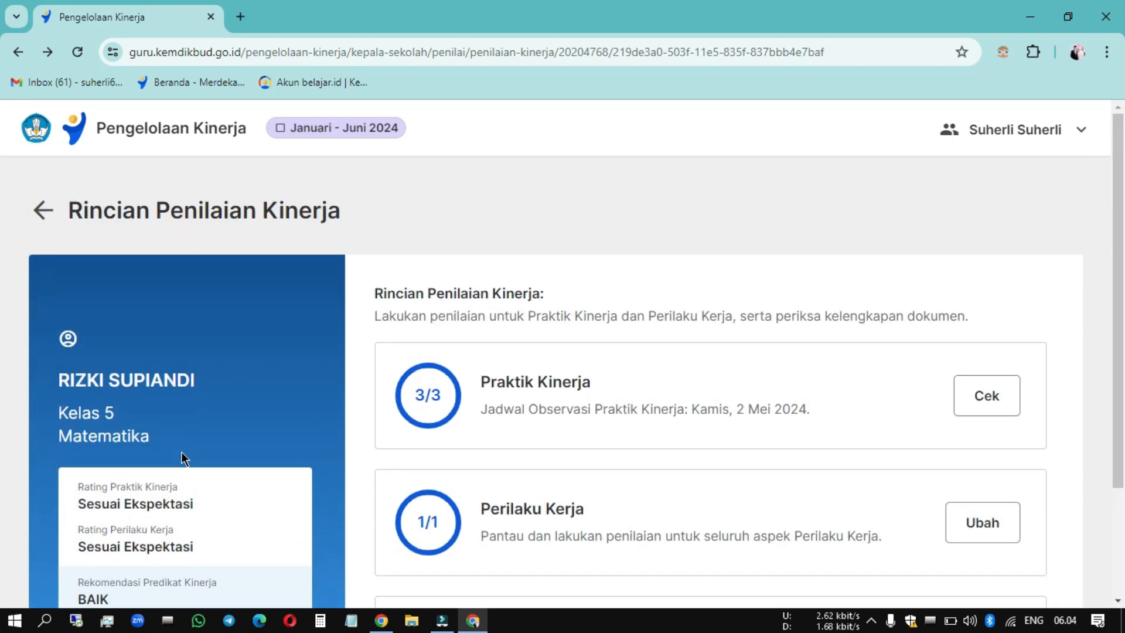